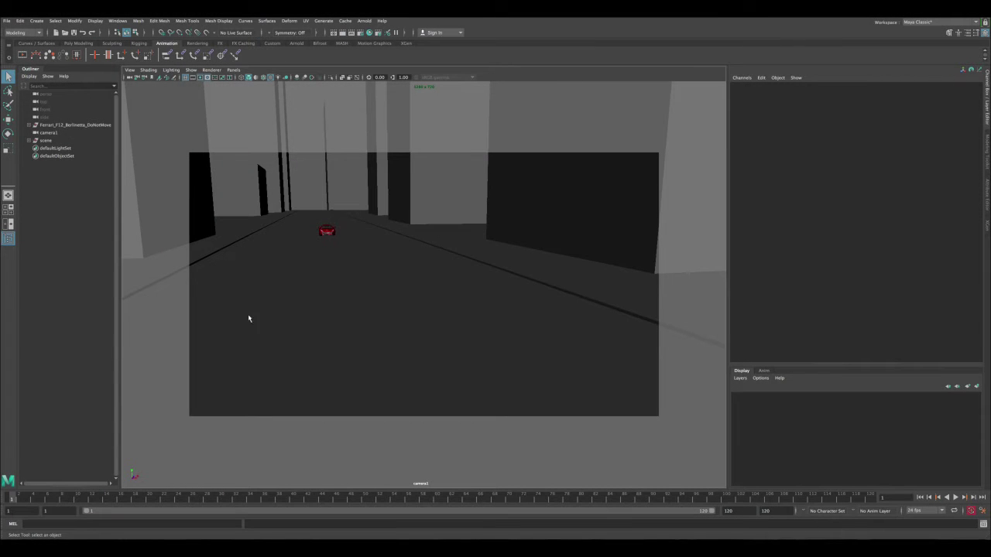
Play back the car animation through camera1 and stop the playback
{"action": "left_click", "coordinate": [955, 497]}
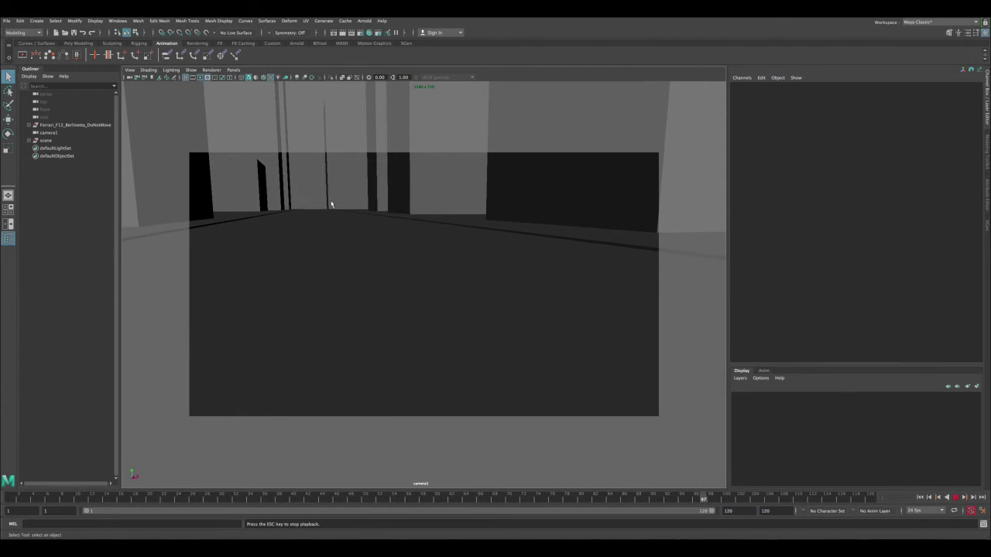
{"action": "key", "text": "Escape"}
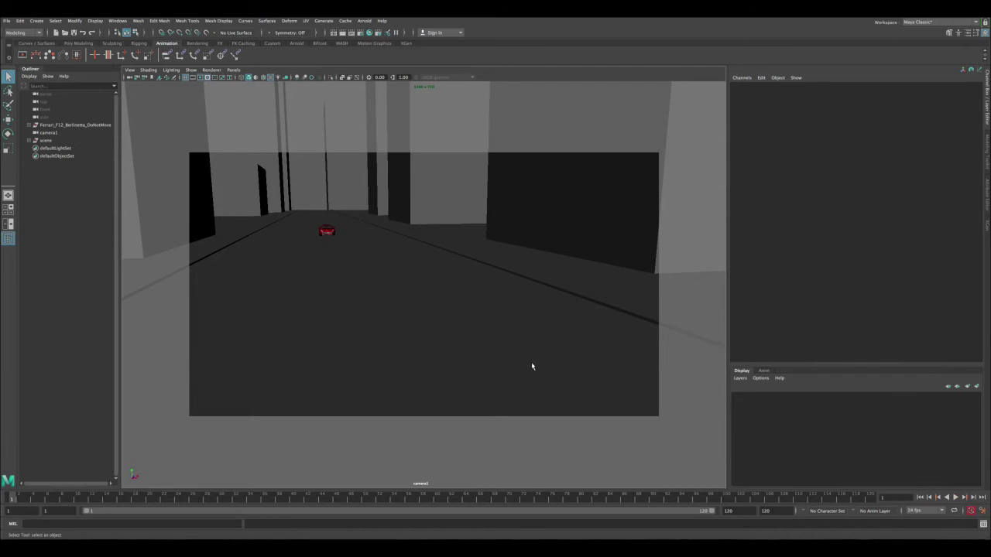
Group camera1 in the perspective view and rename the group CameraShake
{"action": "key", "text": "space"}
{"action": "key", "text": "space"}
{"action": "right_click_drag", "start_coordinate": [294, 227], "coordinate": [311, 242], "text": "alt"}
{"action": "left_click_drag", "start_coordinate": [310, 243], "coordinate": [348, 278], "text": "alt"}
{"action": "left_click", "coordinate": [390, 286]}
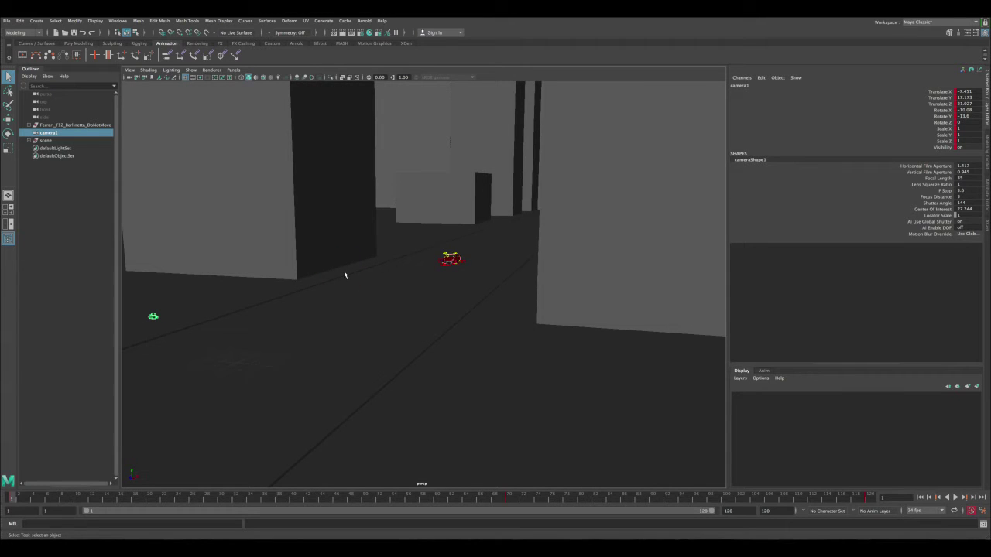
{"action": "key", "text": "f"}
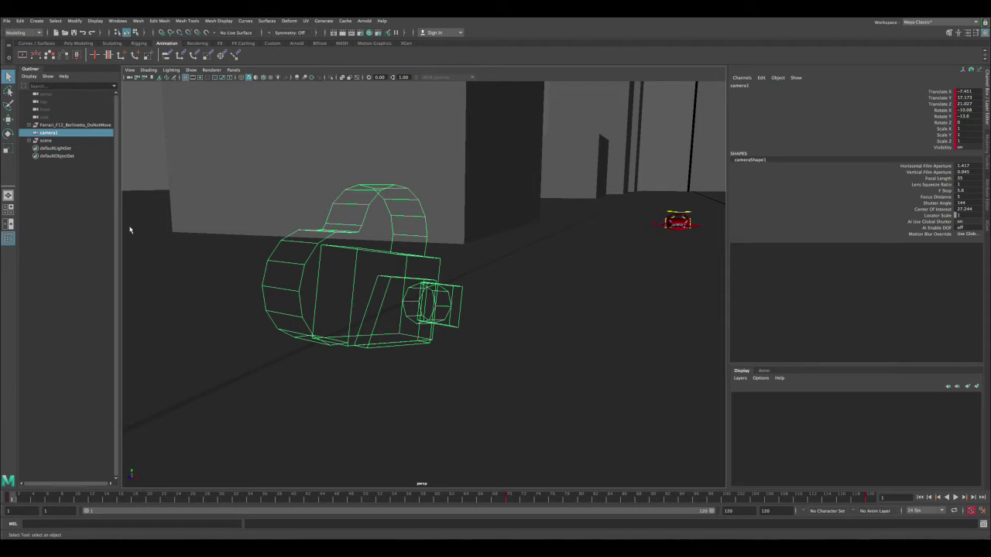
{"action": "key", "text": "ctrl+g"}
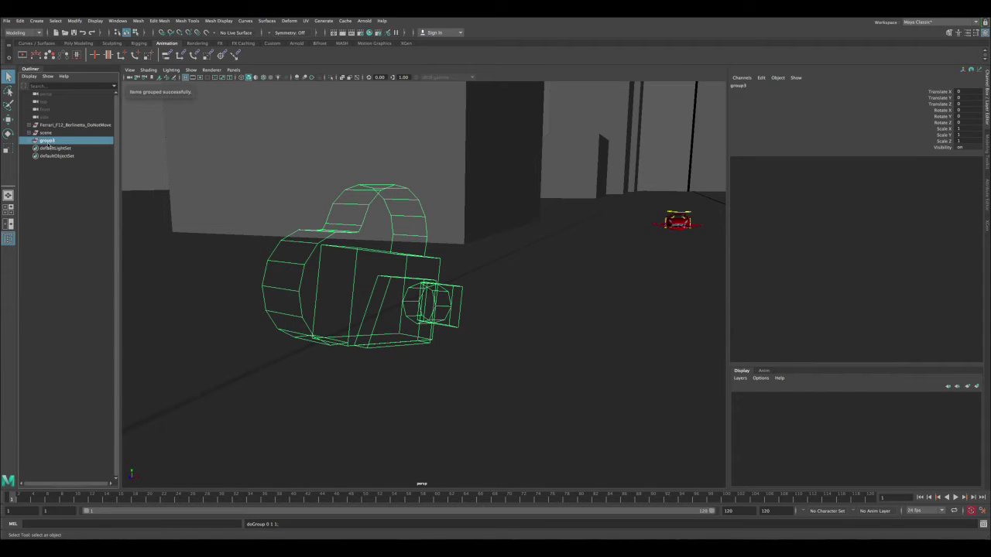
{"action": "double_click", "coordinate": [47, 142]}
{"action": "type", "text": "CameraShake"}
{"action": "key", "text": "Return"}
Center the pivot of the CameraShake group on the camera
{"action": "key", "text": "w"}
{"action": "right_click_drag", "start_coordinate": [495, 310], "coordinate": [295, 191], "text": "alt"}
{"action": "key", "text": "bracketleft"}
{"action": "key", "text": "bracketleft"}
{"action": "key", "text": "bracketleft"}
{"action": "key", "text": "bracketright"}
{"action": "key", "text": "bracketright"}
{"action": "key", "text": "bracketright"}
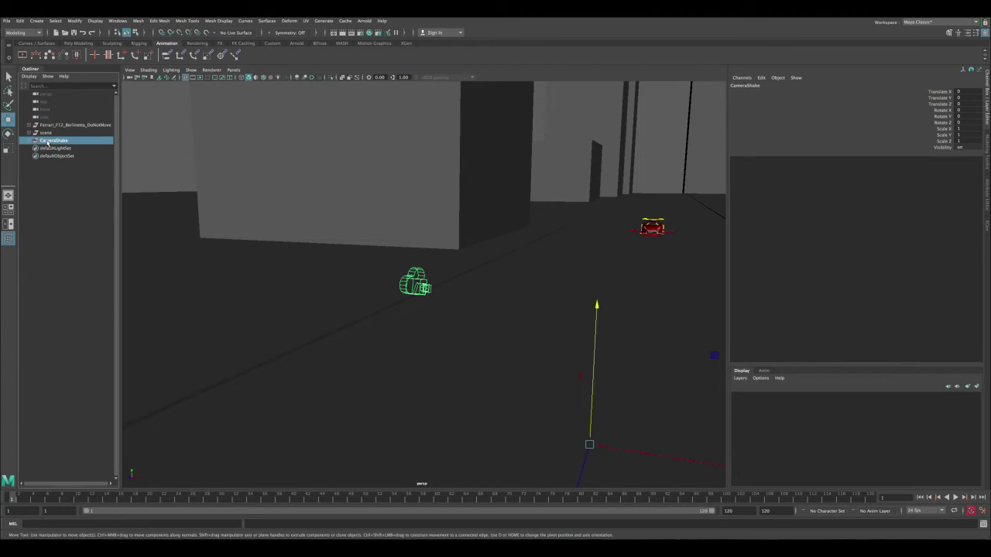
{"action": "left_click", "coordinate": [74, 20]}
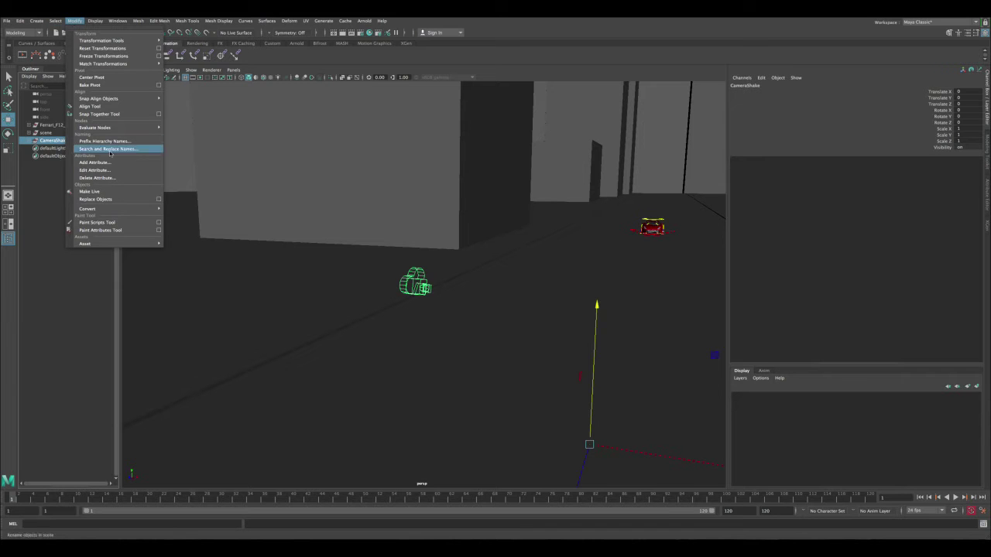
{"action": "left_click", "coordinate": [102, 79]}
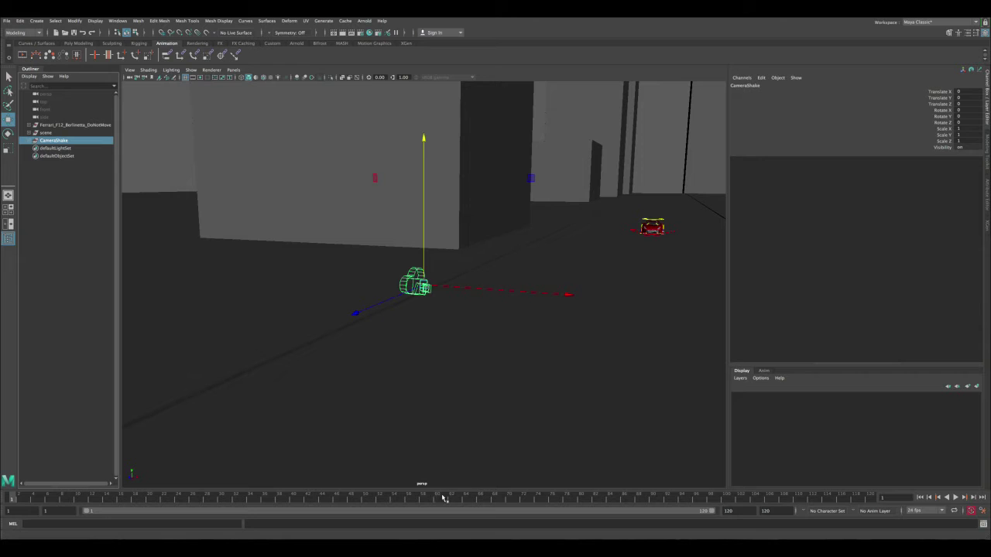
Go to frame 72 and center the CameraShake group's pivot on the camera again
{"action": "key", "text": "space"}
{"action": "key", "text": "space"}
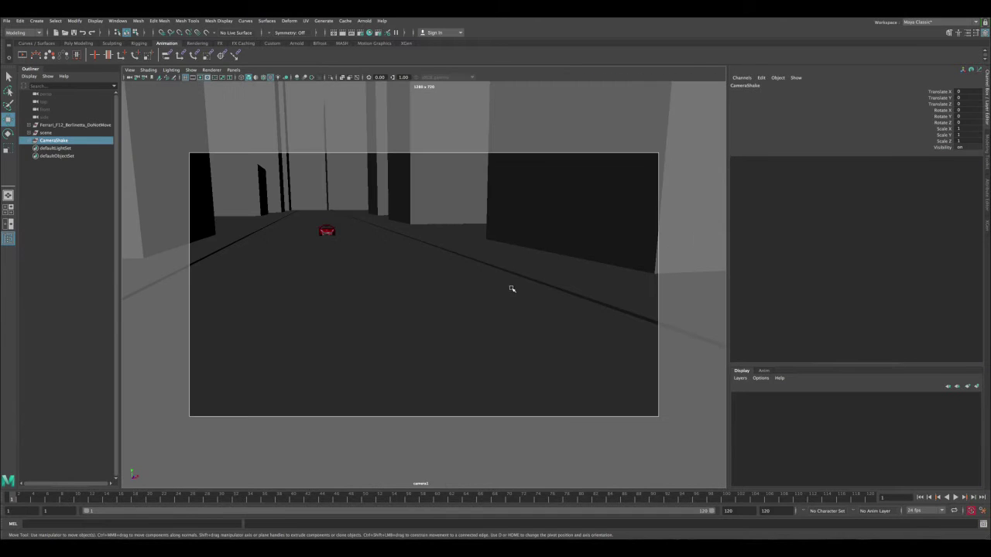
{"action": "left_click_drag", "start_coordinate": [441, 504], "coordinate": [523, 501]}
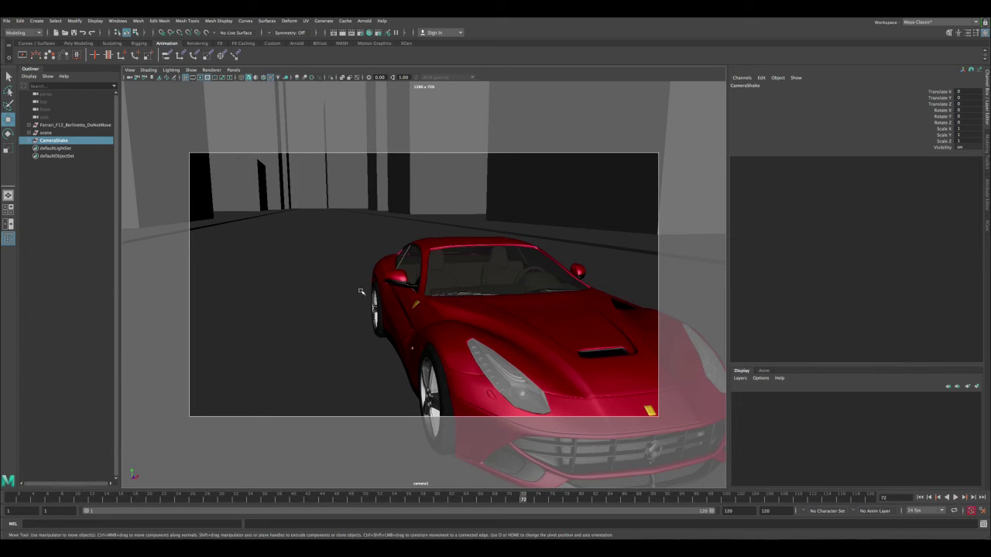
{"action": "key", "text": "space"}
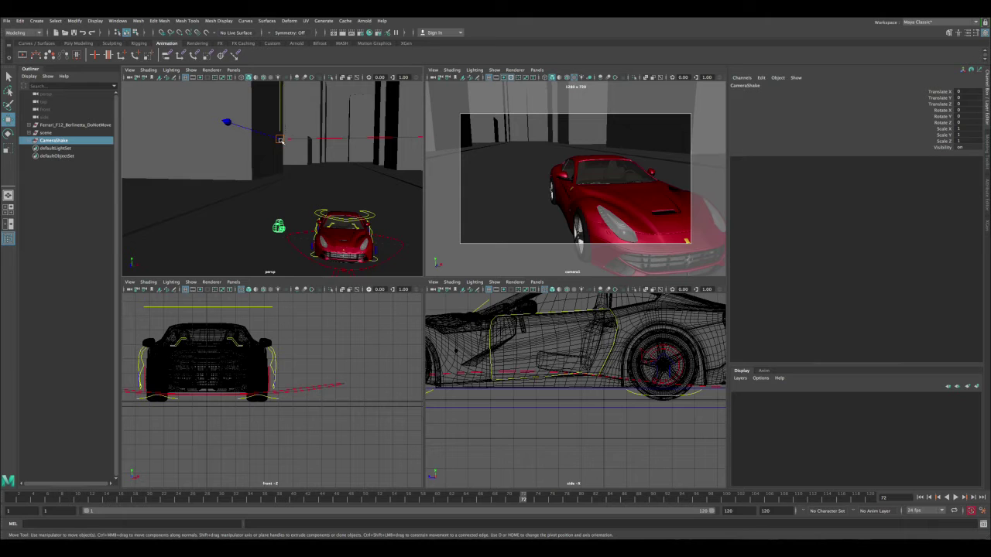
{"action": "left_click", "coordinate": [75, 22]}
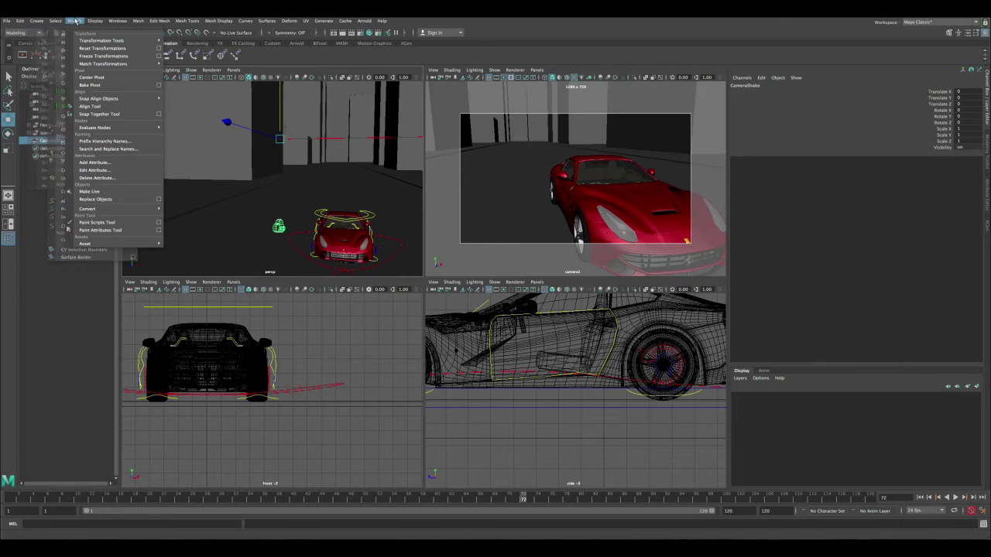
{"action": "left_click", "coordinate": [91, 77]}
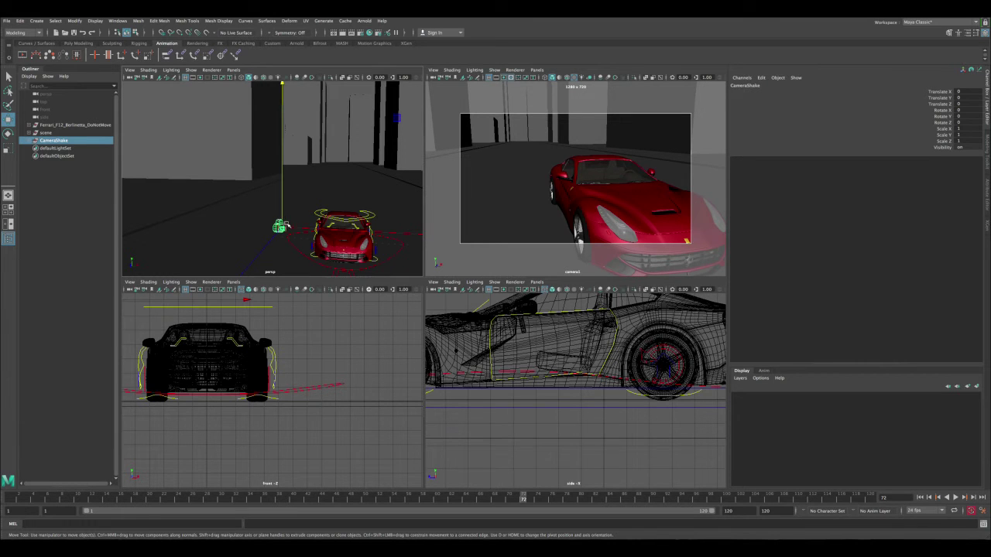
{"action": "left_click_drag", "start_coordinate": [277, 224], "coordinate": [277, 223], "text": "alt"}
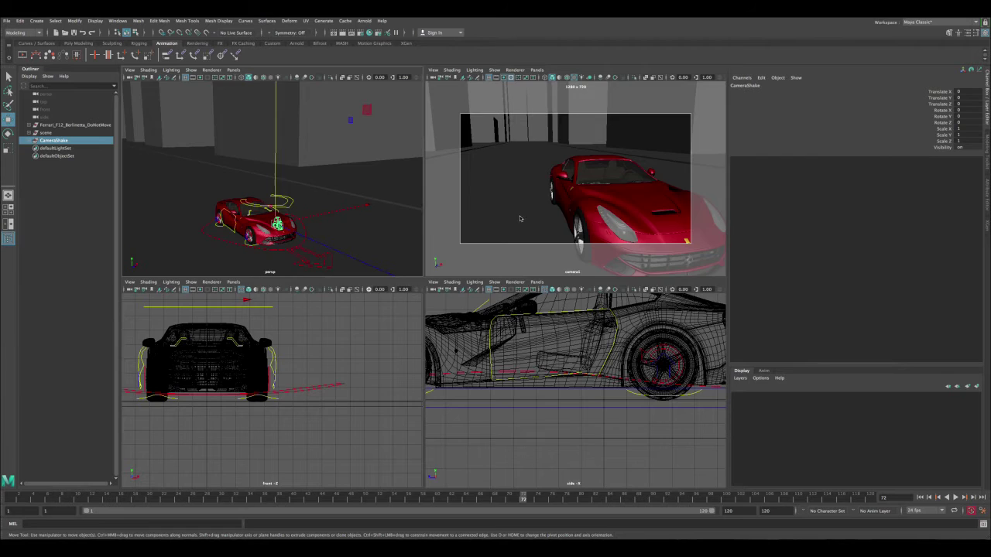
{"action": "key", "text": "space"}
{"action": "key", "text": "space"}
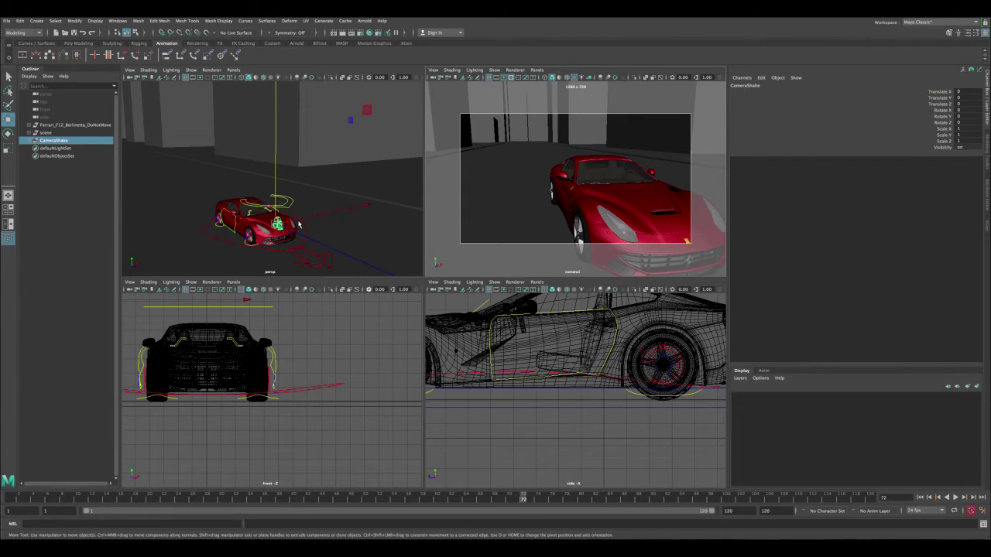
Create a Solid Fractal 3D texture in the Hypershade and select its node
{"action": "left_click", "coordinate": [117, 21]}
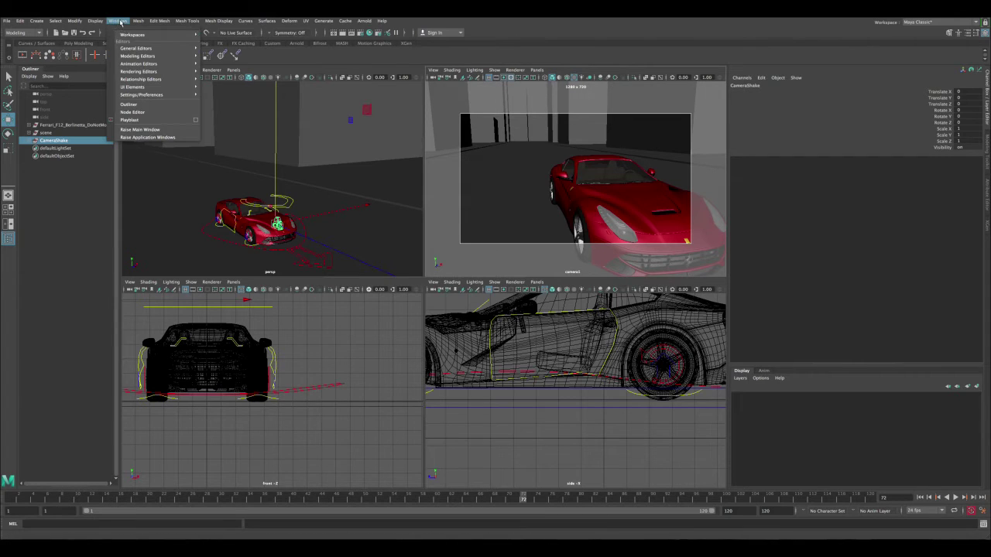
{"action": "mouse_move", "coordinate": [136, 57]}
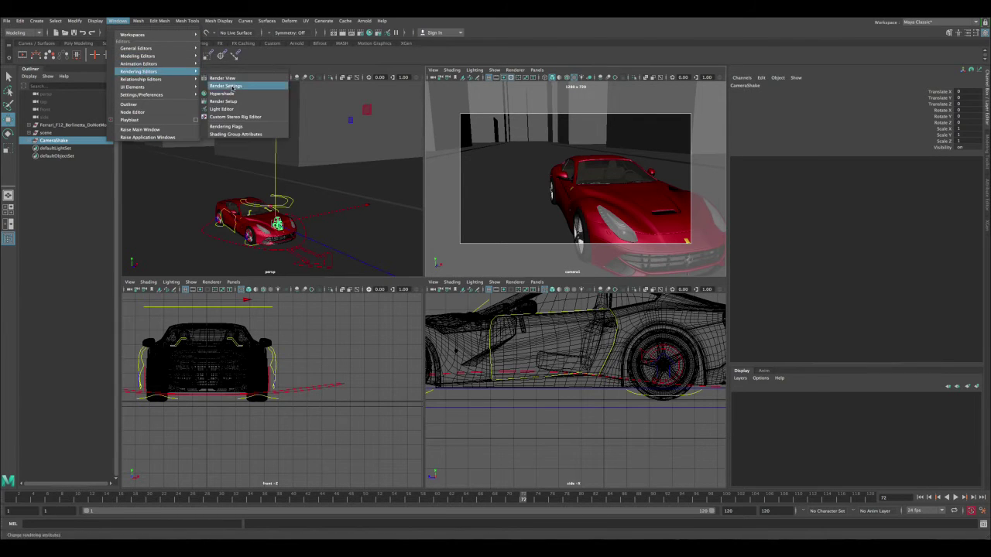
{"action": "left_click", "coordinate": [228, 84]}
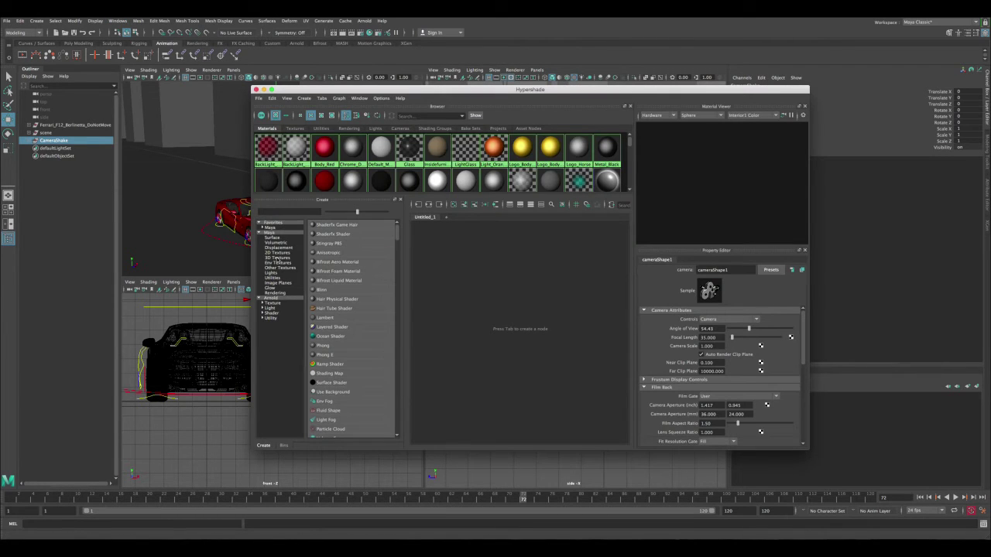
{"action": "left_click", "coordinate": [277, 259]}
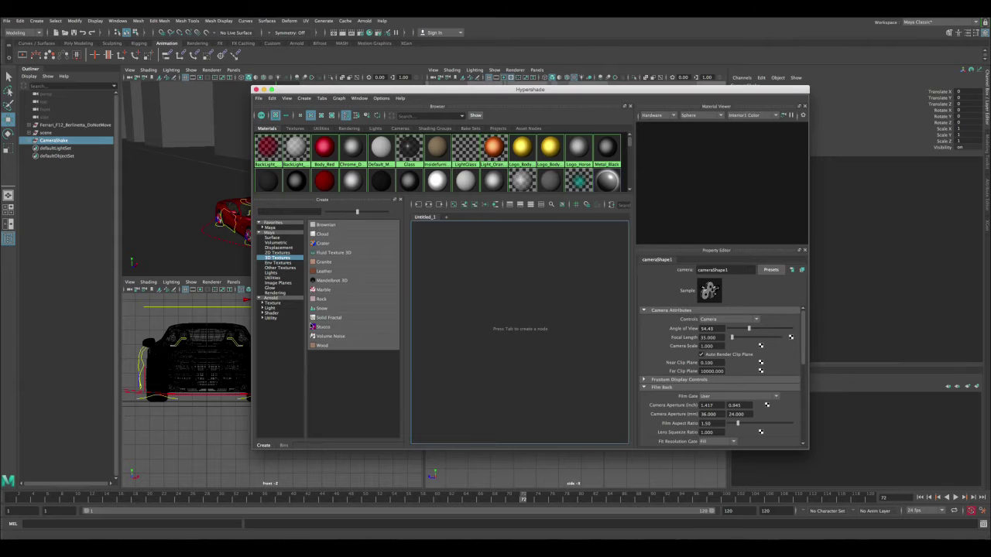
{"action": "left_click", "coordinate": [330, 318]}
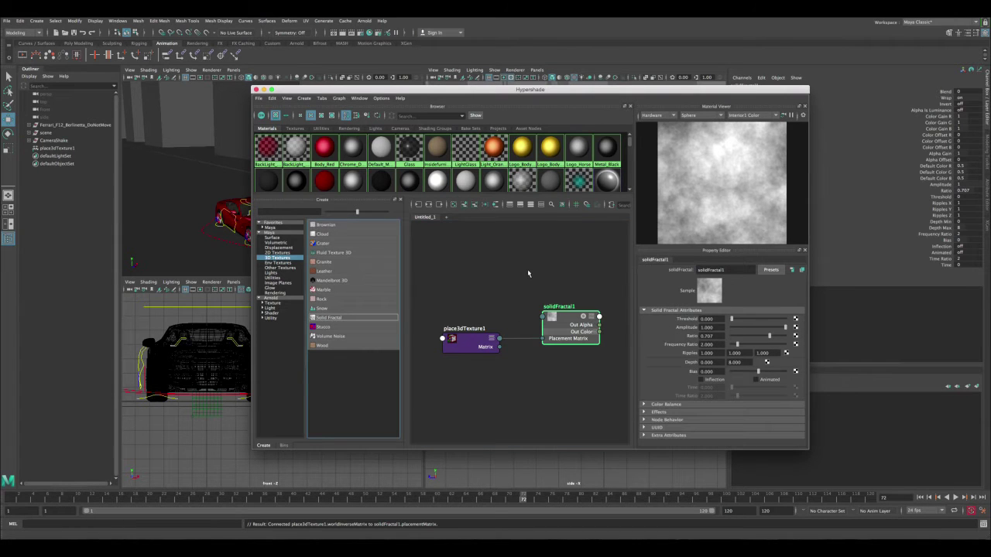
{"action": "left_click", "coordinate": [560, 312]}
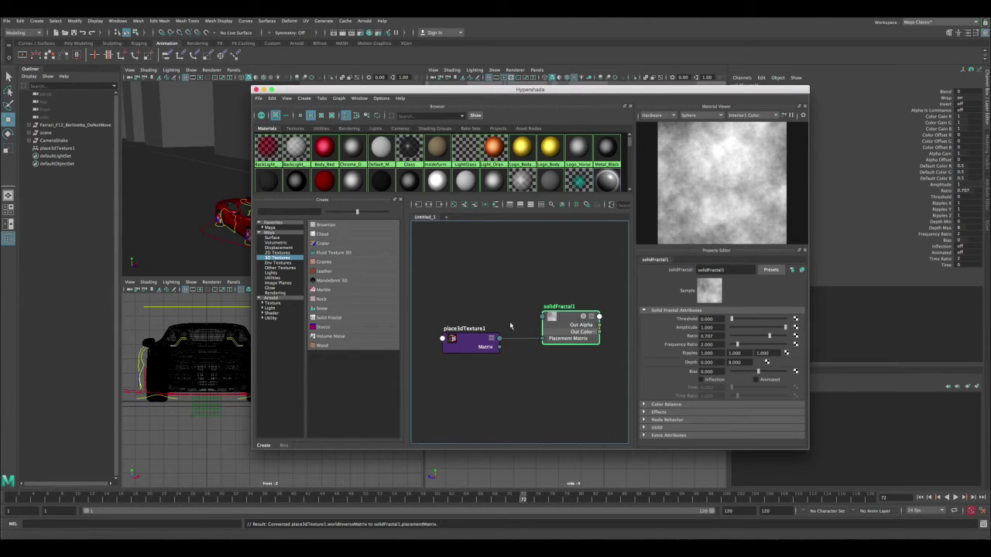
Turn on Animated for the solid fractal texture and key its Time at 0 on frame 1
{"action": "left_click_drag", "start_coordinate": [531, 89], "coordinate": [353, 71]}
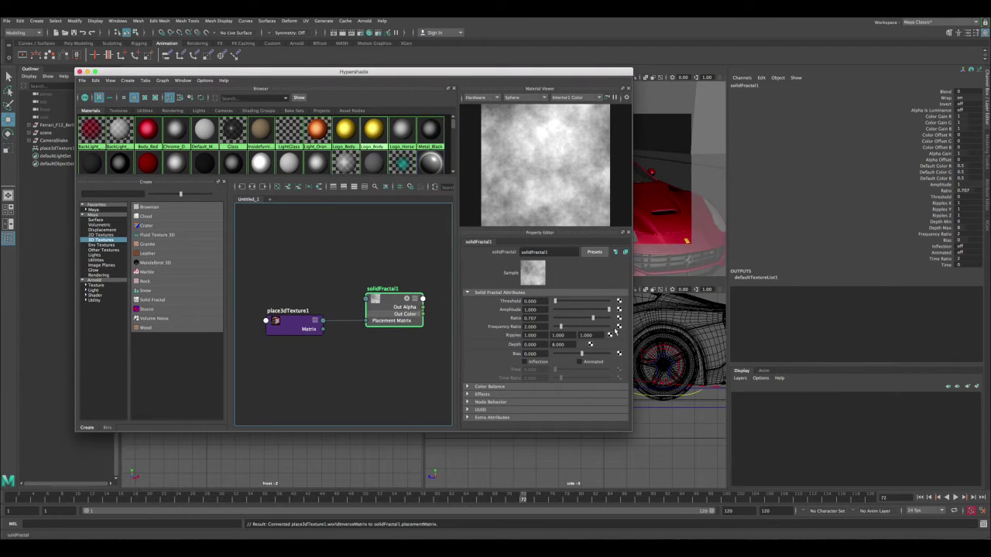
{"action": "left_click", "coordinate": [15, 500]}
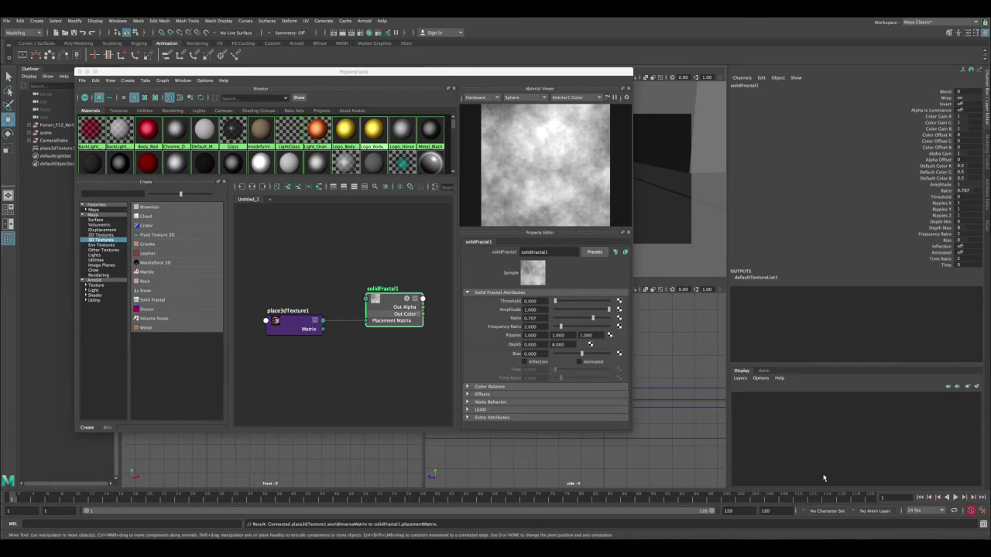
{"action": "left_click", "coordinate": [955, 497]}
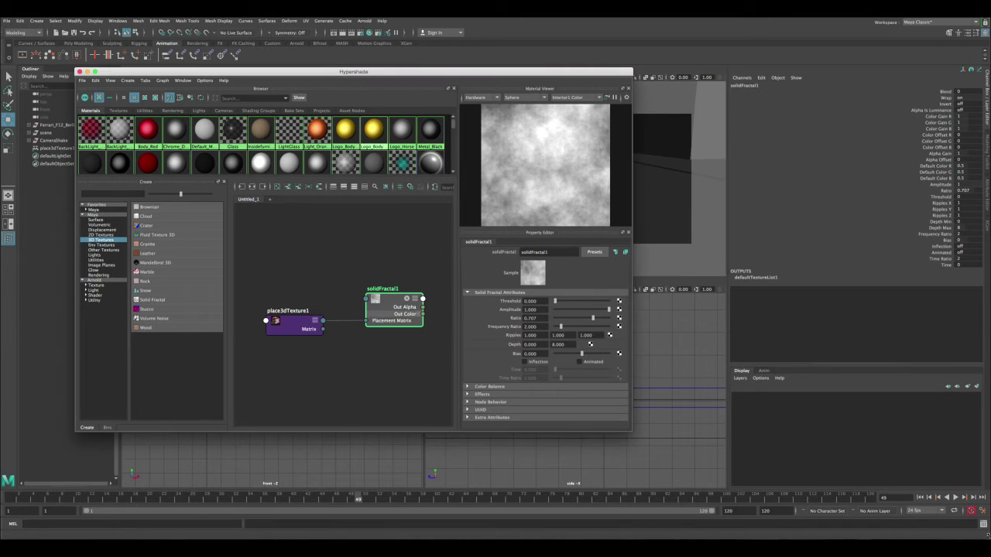
{"action": "left_click", "coordinate": [920, 498]}
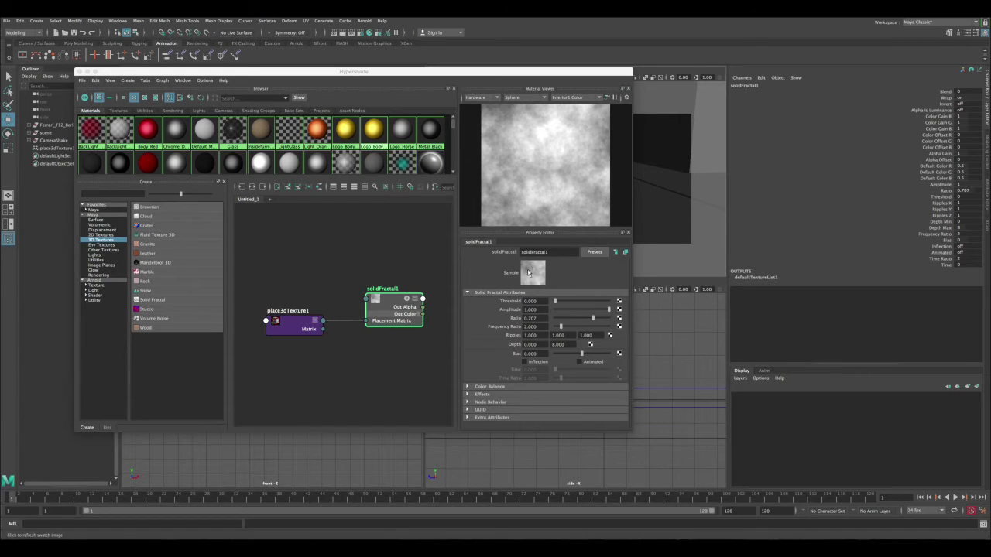
{"action": "left_click", "coordinate": [579, 363]}
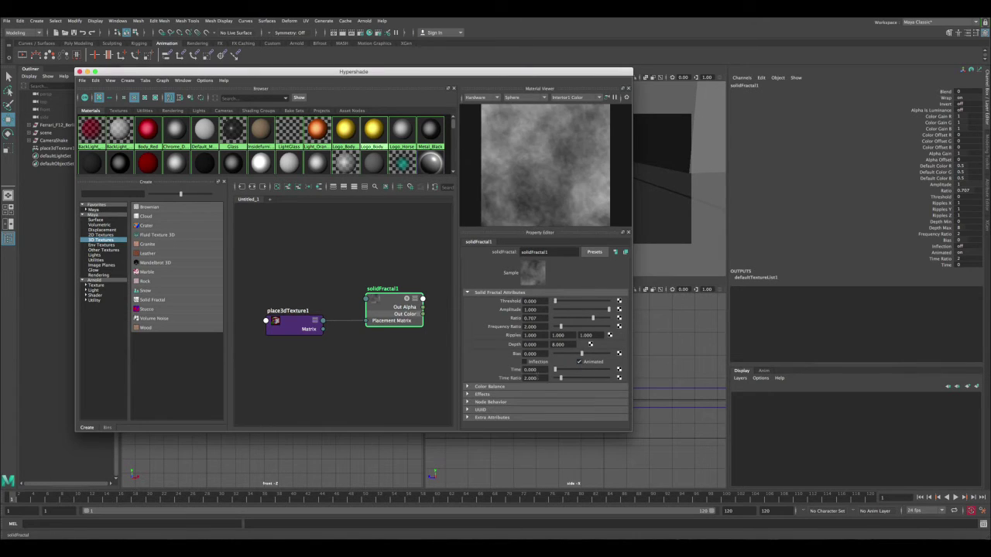
{"action": "mouse_move", "coordinate": [6, 503]}
{"action": "left_mouse_down"}
{"action": "mouse_move", "coordinate": [112, 501]}
{"action": "mouse_move", "coordinate": [9, 502]}
{"action": "left_mouse_up"}
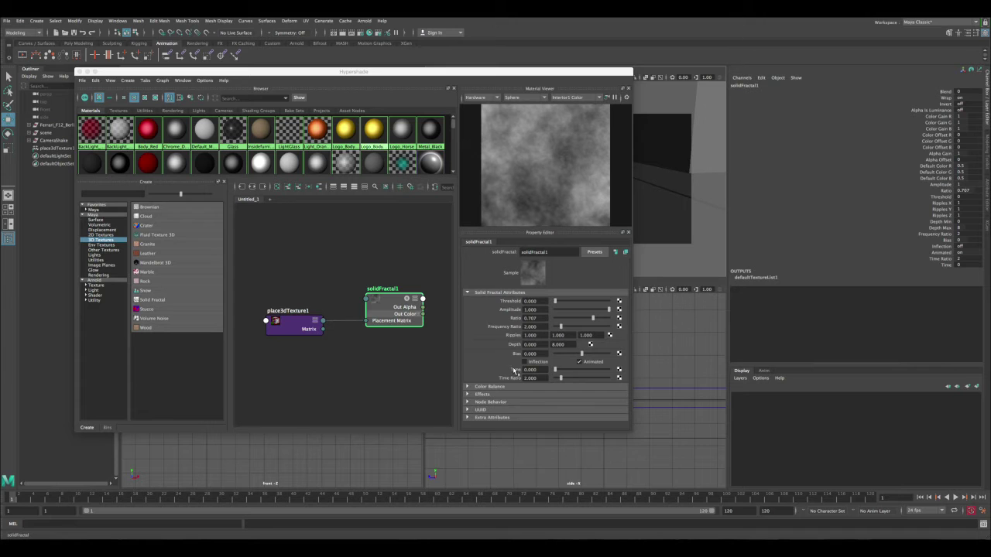
{"action": "mouse_move", "coordinate": [554, 371]}
{"action": "left_mouse_down"}
{"action": "mouse_move", "coordinate": [611, 370]}
{"action": "mouse_move", "coordinate": [548, 370]}
{"action": "left_mouse_up"}
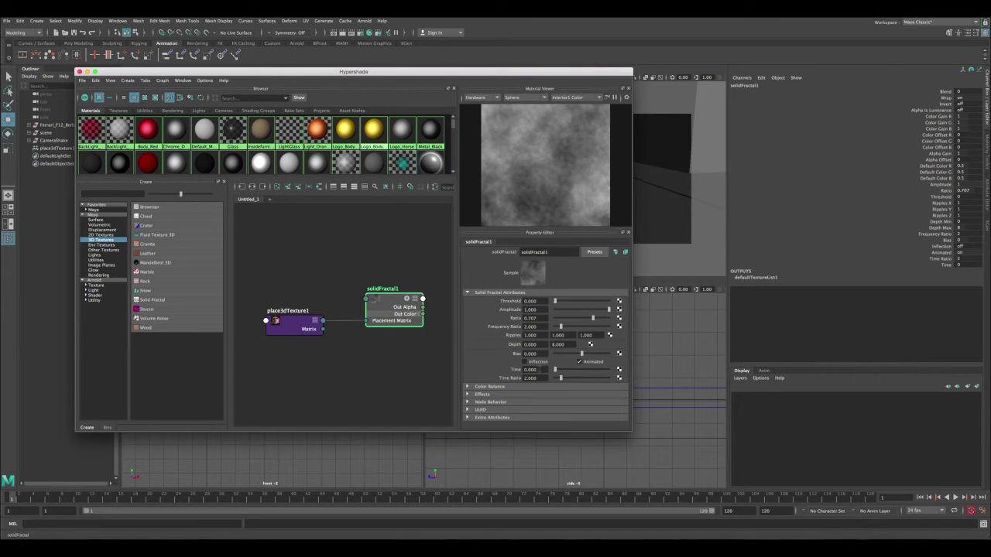
{"action": "right_click_drag", "start_coordinate": [514, 370], "coordinate": [524, 380]}
Key the solid fractal's Time attribute at 1 on frame 120
{"action": "left_click_drag", "start_coordinate": [11, 501], "coordinate": [915, 509]}
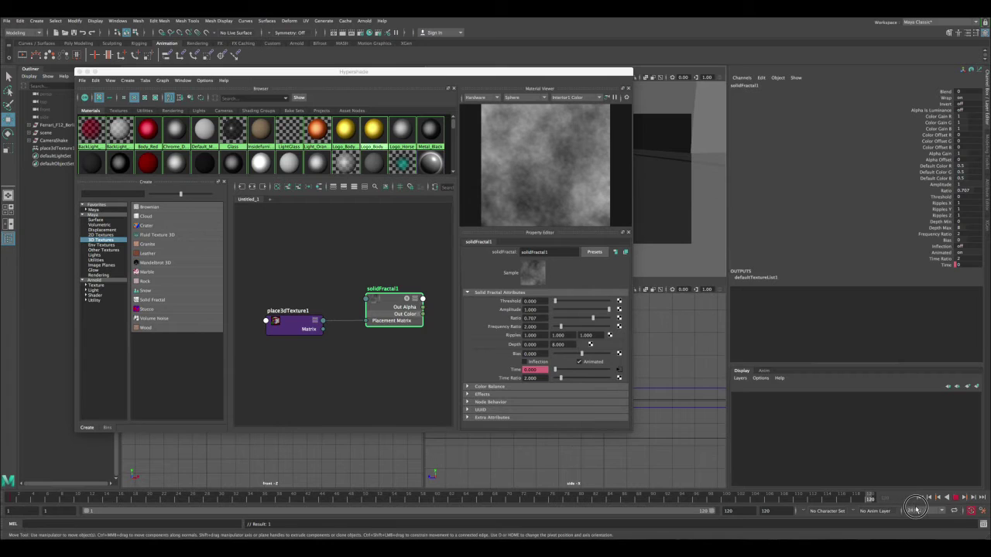
{"action": "right_click", "coordinate": [519, 371]}
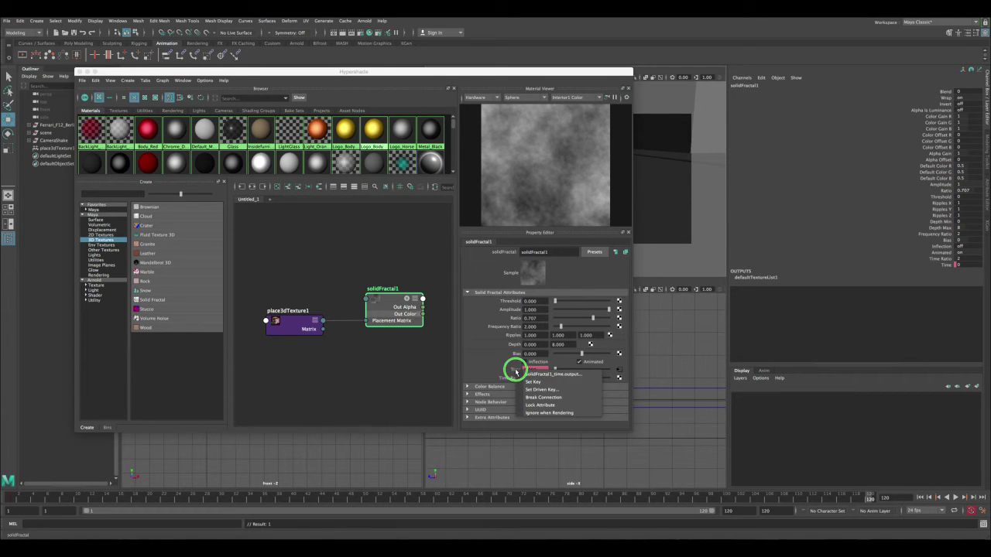
{"action": "left_click", "coordinate": [526, 382]}
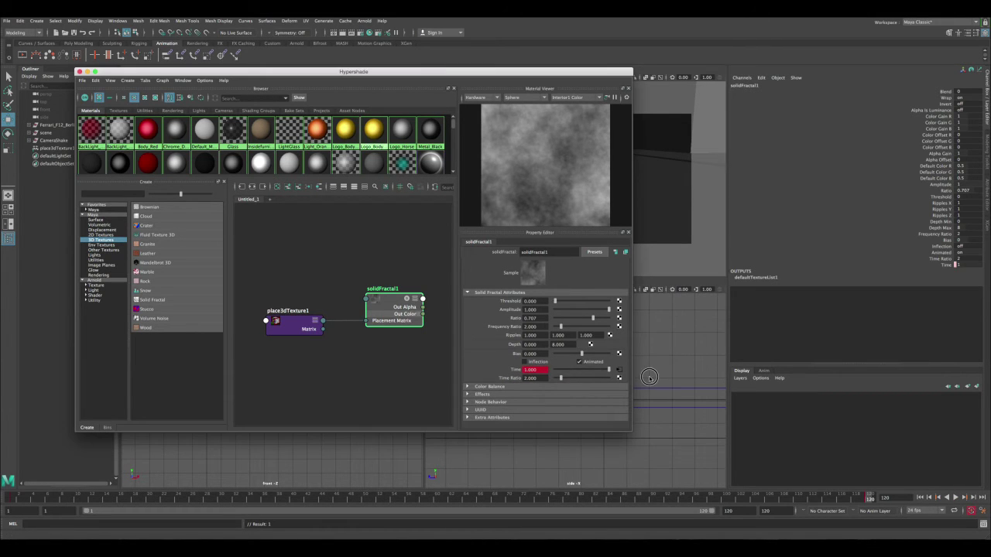
{"action": "right_click", "coordinate": [519, 371]}
{"action": "left_click", "coordinate": [526, 379]}
{"action": "left_click", "coordinate": [530, 369]}
{"action": "key", "text": "Return"}
Return to frame 1, open the Graph Editor and select the solid fractal's Time curve
{"action": "left_click", "coordinate": [919, 497]}
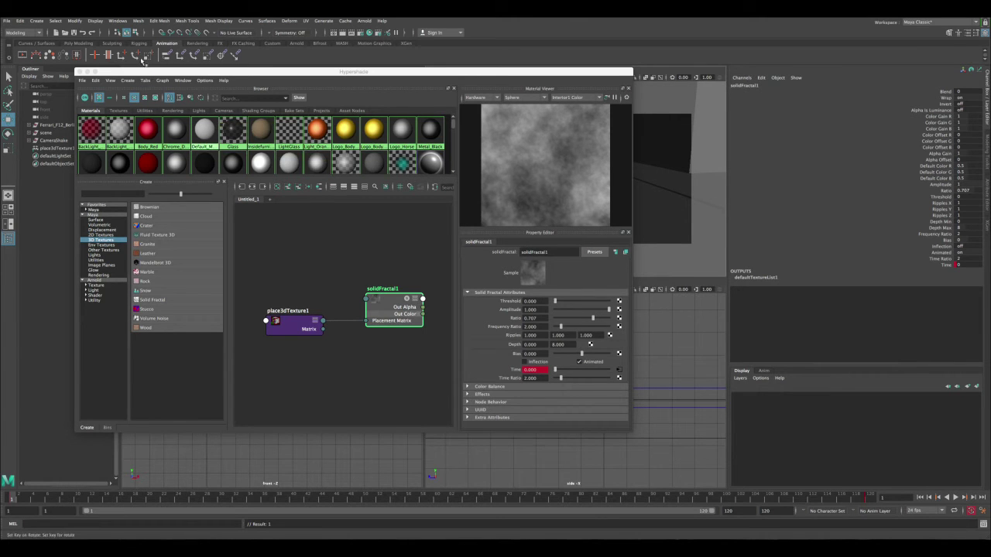
{"action": "left_click", "coordinate": [118, 21]}
{"action": "mouse_move", "coordinate": [154, 63]}
{"action": "left_click", "coordinate": [251, 70]}
{"action": "left_click", "coordinate": [618, 317]}
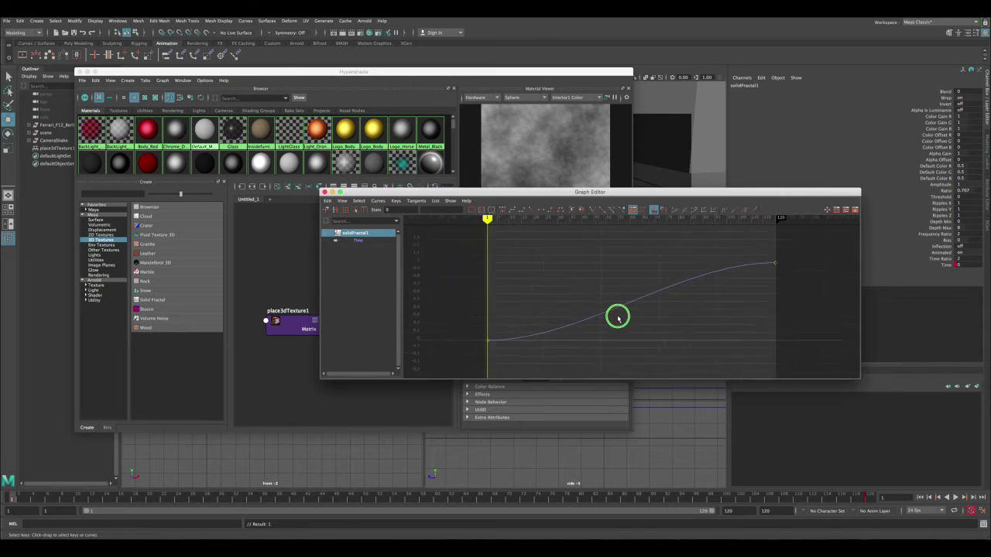
{"action": "key", "text": "f"}
{"action": "left_click", "coordinate": [619, 318]}
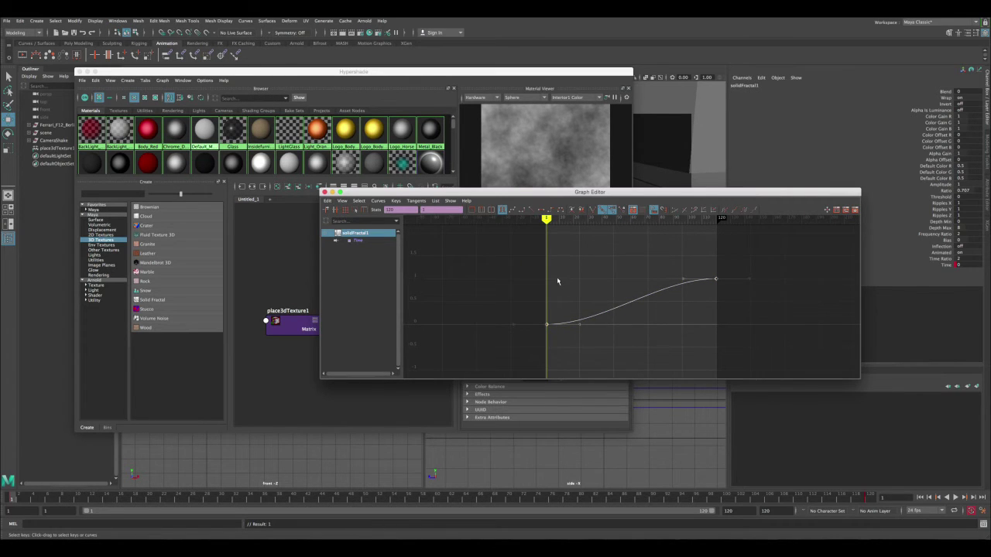
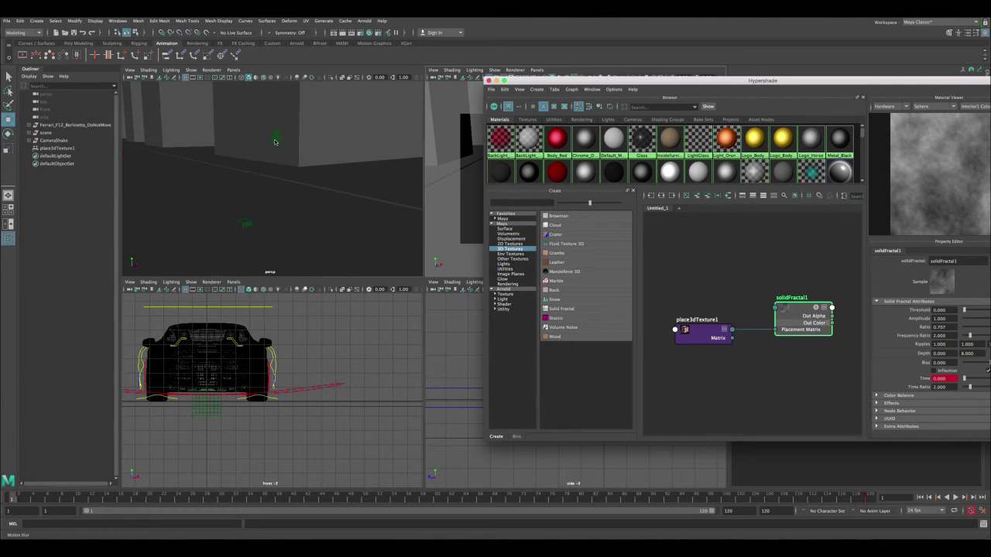
Open the Connection Editor with the solid fractal as the source and load the CameraShake group as the target
{"action": "left_click", "coordinate": [118, 21]}
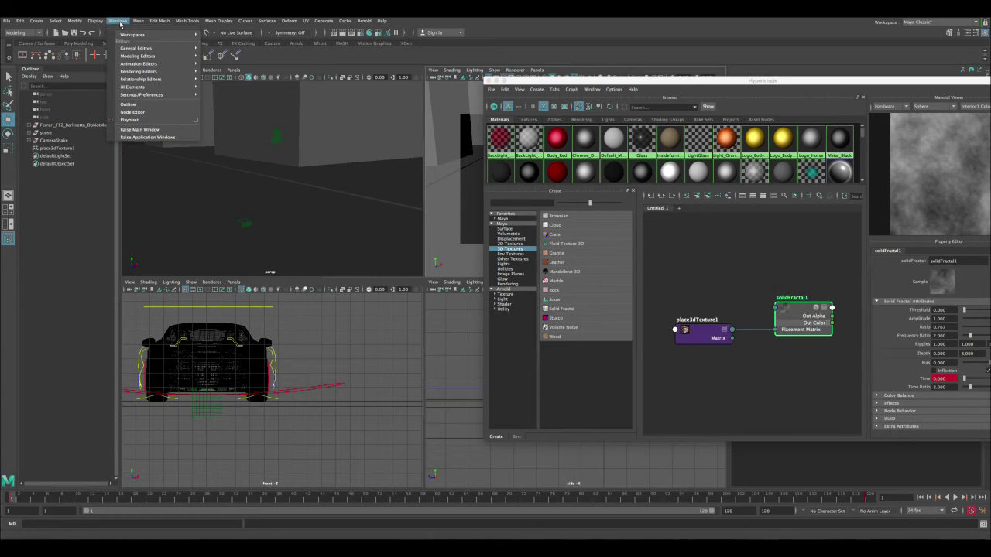
{"action": "mouse_move", "coordinate": [128, 49]}
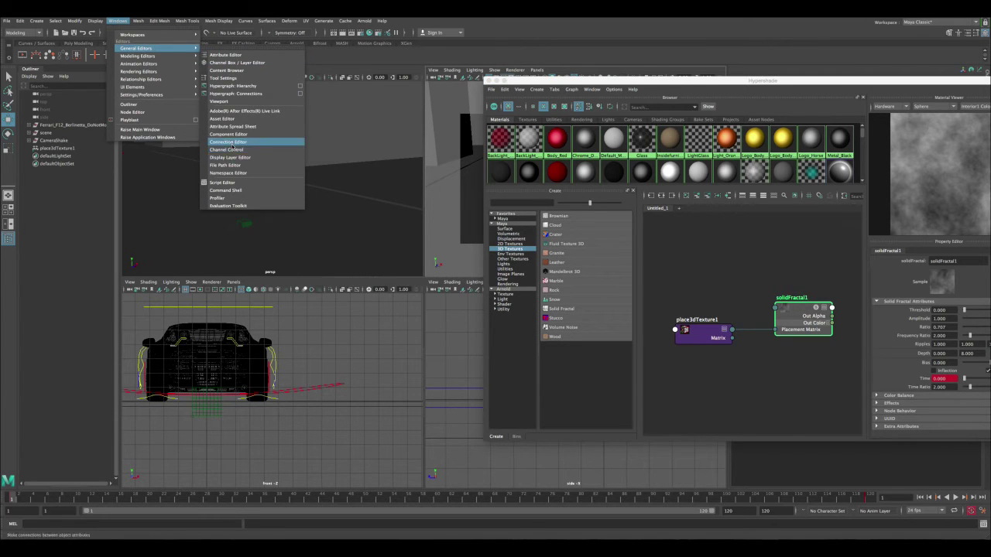
{"action": "left_click", "coordinate": [231, 145]}
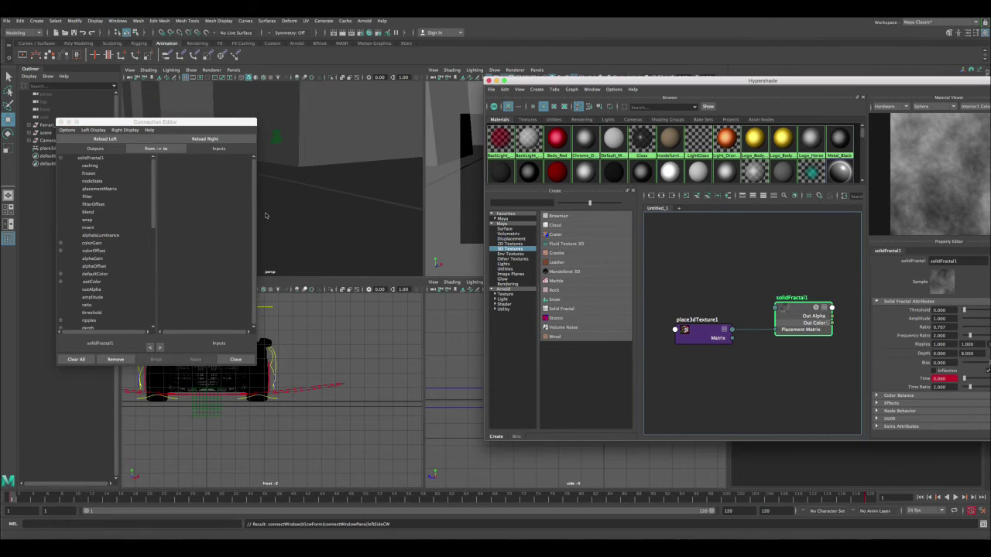
{"action": "left_click", "coordinate": [106, 147]}
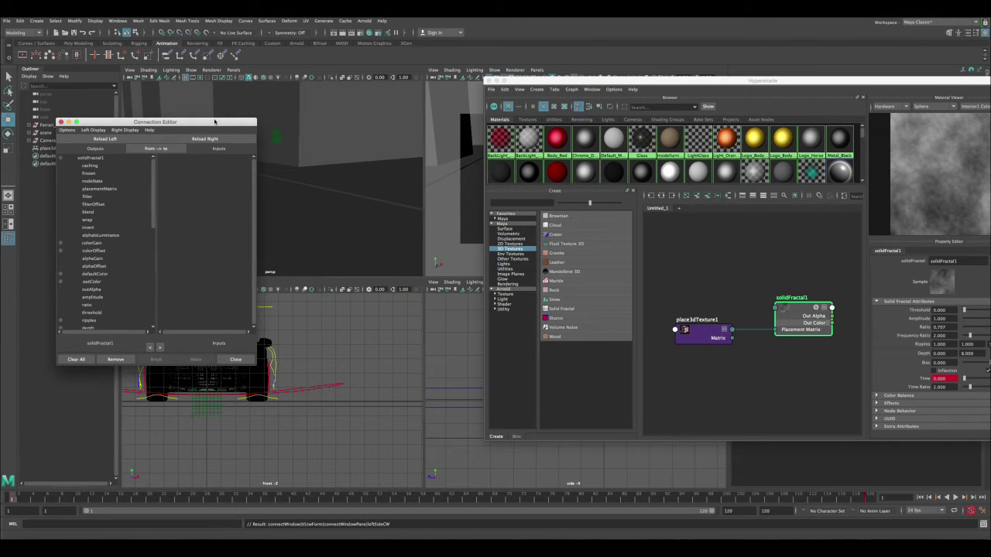
{"action": "left_click_drag", "start_coordinate": [215, 121], "coordinate": [291, 120]}
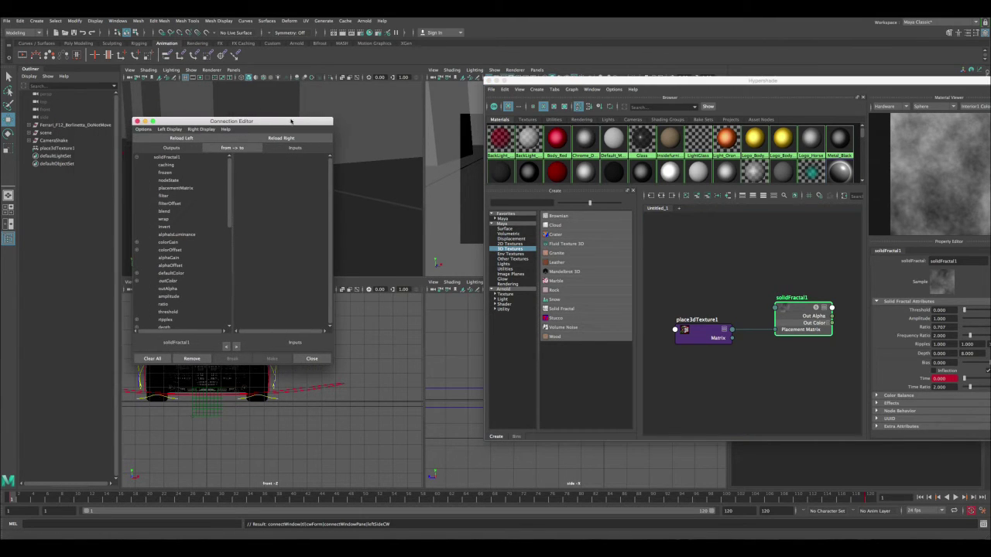
{"action": "left_click", "coordinate": [53, 140]}
{"action": "left_click", "coordinate": [281, 138]}
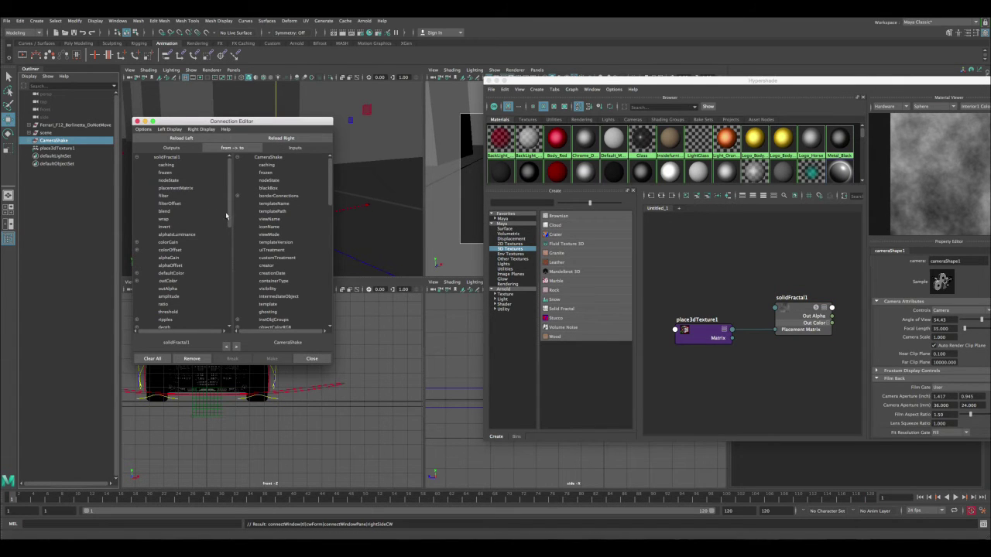
Connect the solid fractal's outAlpha to translateX, translateY and translateZ of the CameraShake group
{"action": "scroll", "coordinate": [227, 217], "scroll_direction": "down", "scroll_amount": 1}
{"action": "left_click", "coordinate": [177, 281]}
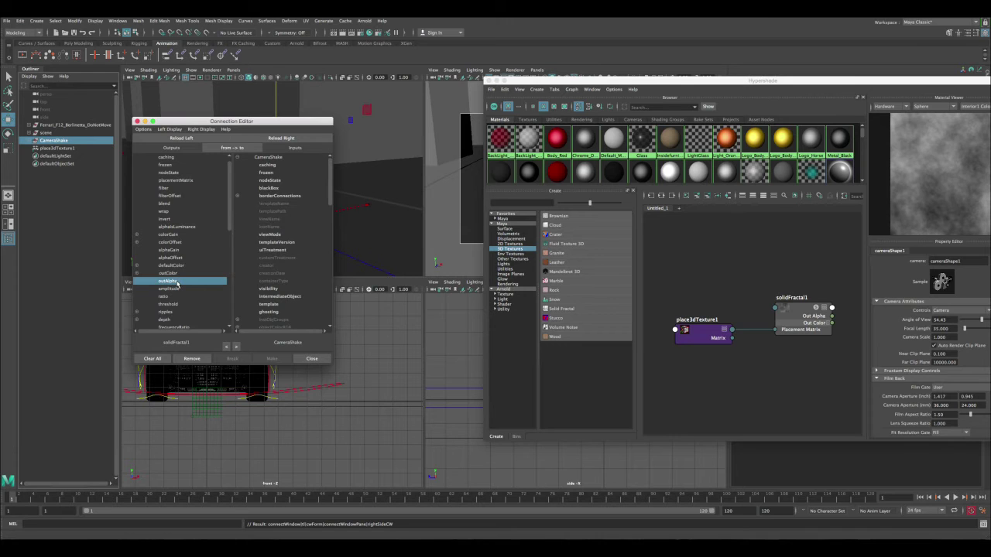
{"action": "left_click_drag", "start_coordinate": [331, 195], "coordinate": [331, 254]}
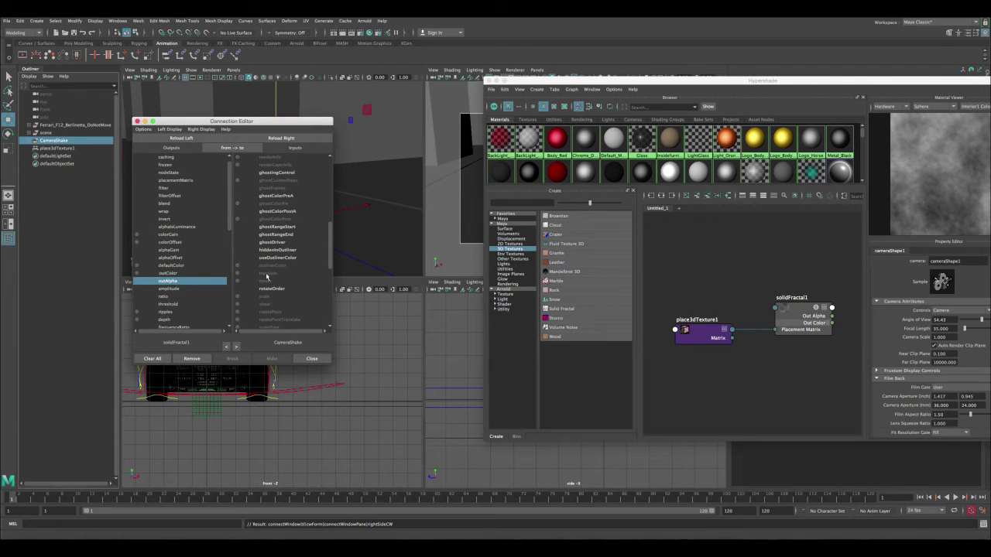
{"action": "left_click", "coordinate": [237, 274]}
{"action": "left_click", "coordinate": [275, 281]}
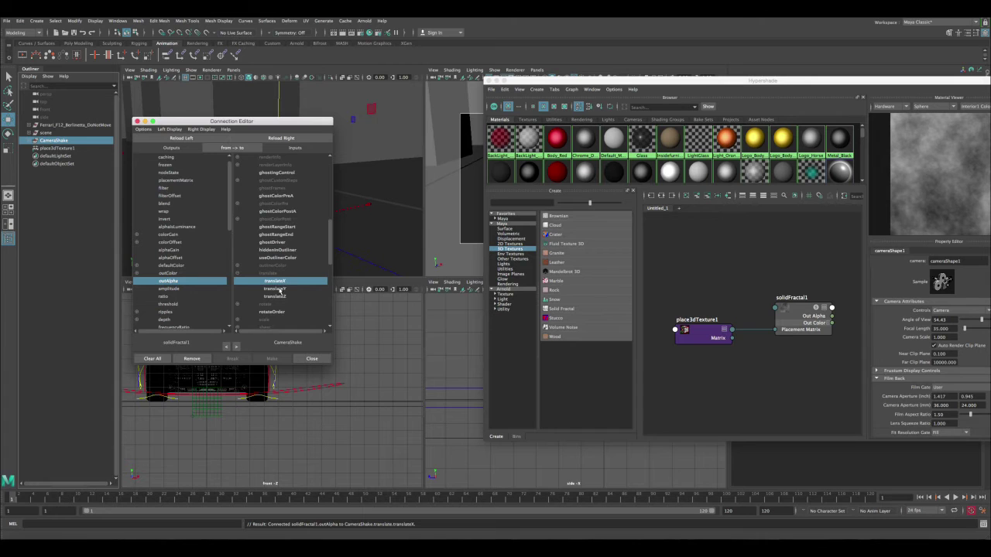
{"action": "left_click", "coordinate": [280, 288]}
{"action": "left_click", "coordinate": [283, 297]}
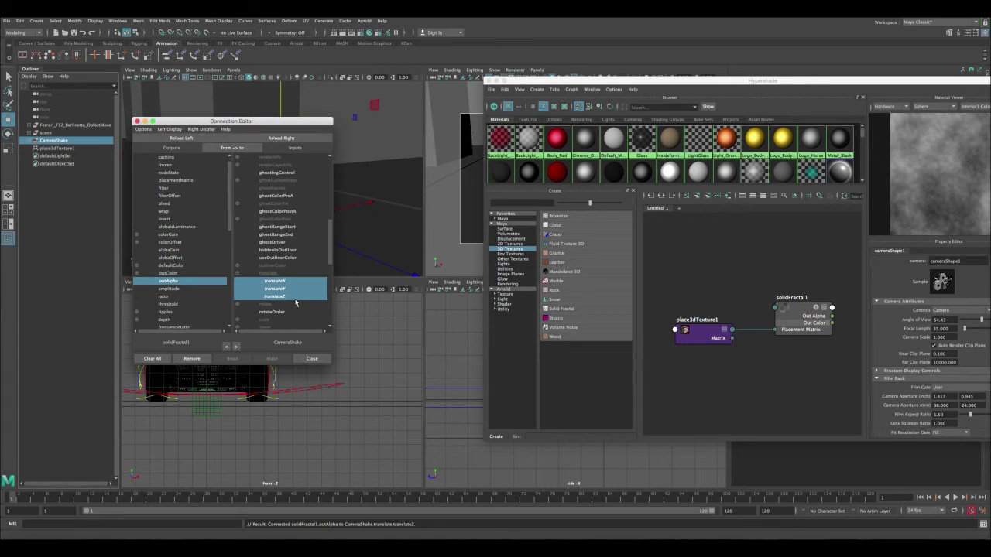
Connect outAlpha to CameraShake's rotateX, rotateY and rotateZ, and close the Connection Editor and Hypershade
{"action": "scroll", "coordinate": [328, 255], "scroll_direction": "down", "scroll_amount": 3}
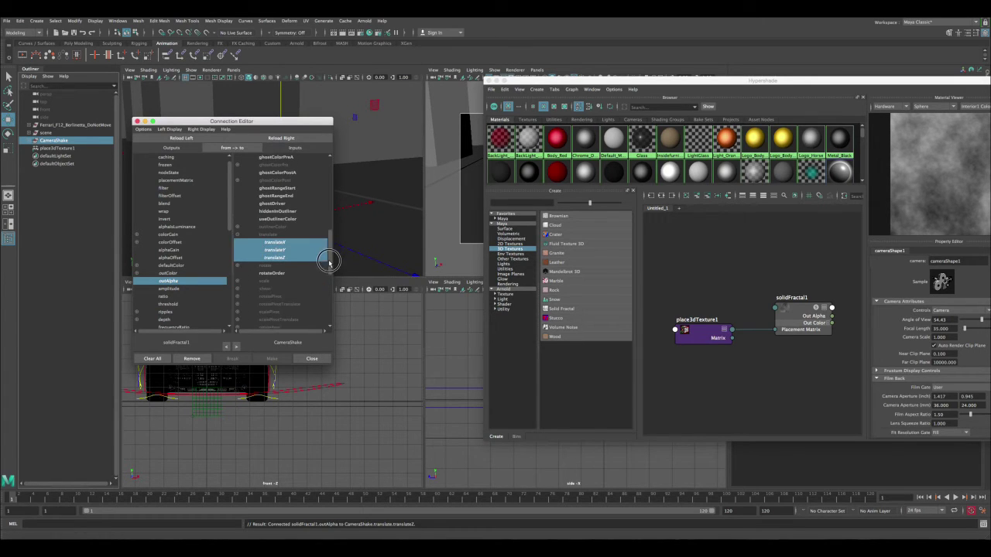
{"action": "left_click", "coordinate": [237, 258]}
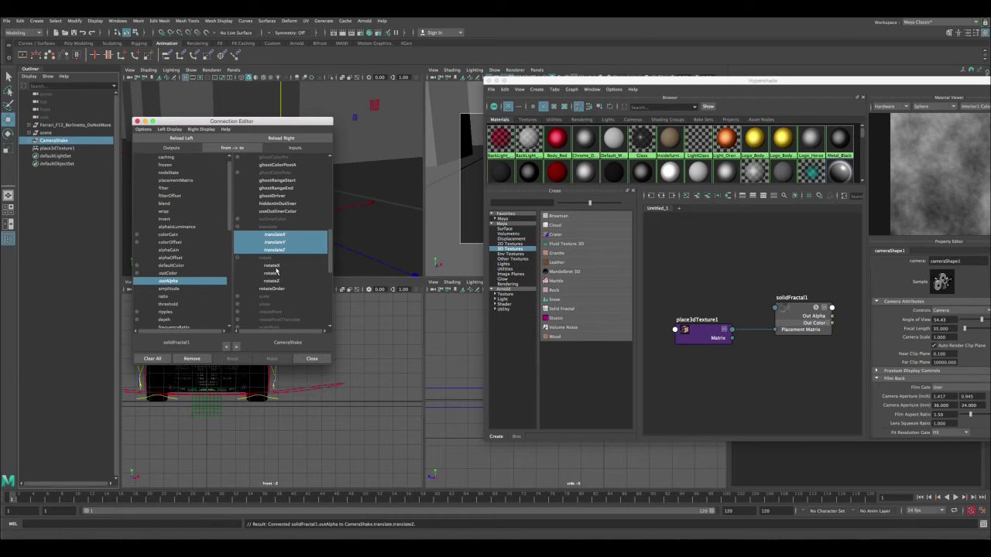
{"action": "left_click", "coordinate": [273, 266]}
{"action": "left_click", "coordinate": [272, 273]}
{"action": "left_click", "coordinate": [272, 281]}
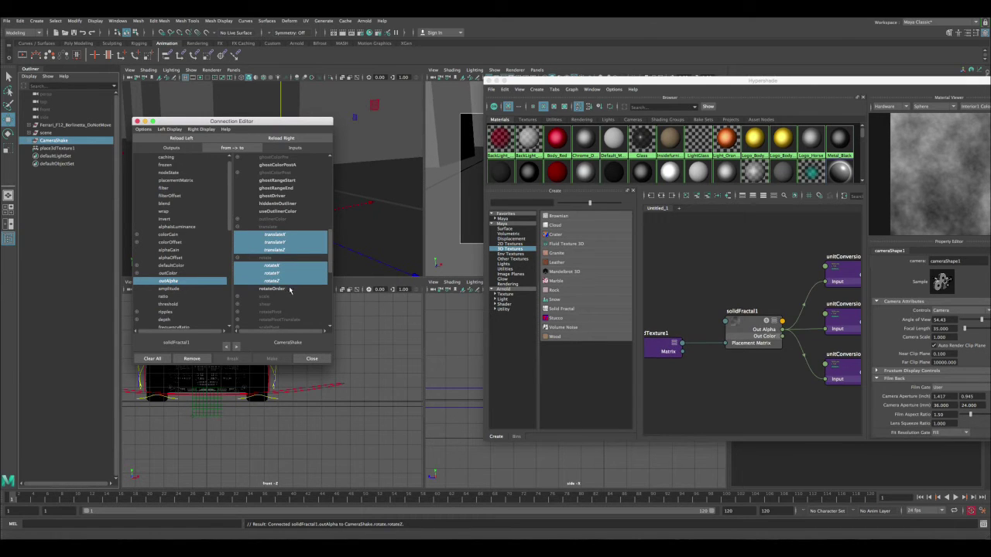
{"action": "left_click", "coordinate": [311, 358]}
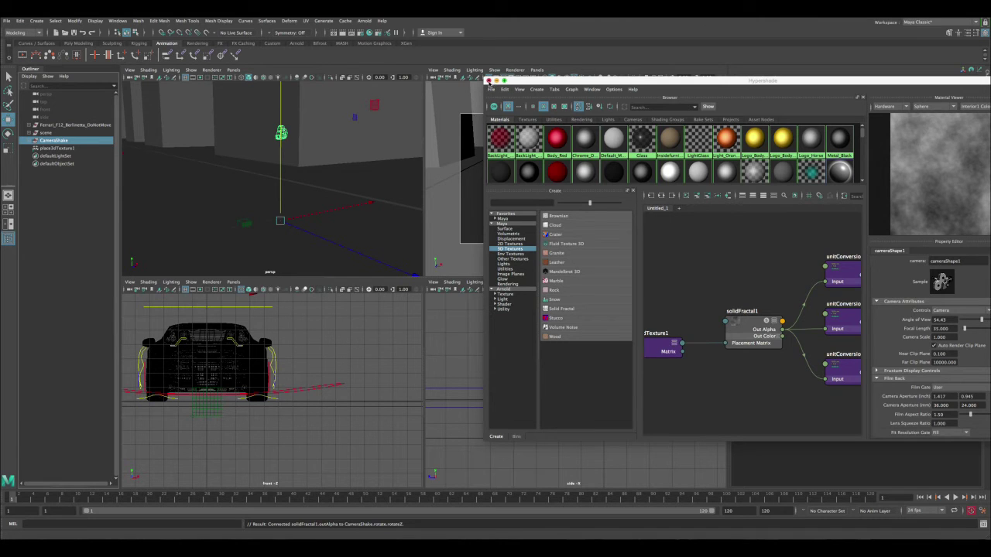
{"action": "left_click", "coordinate": [488, 81]}
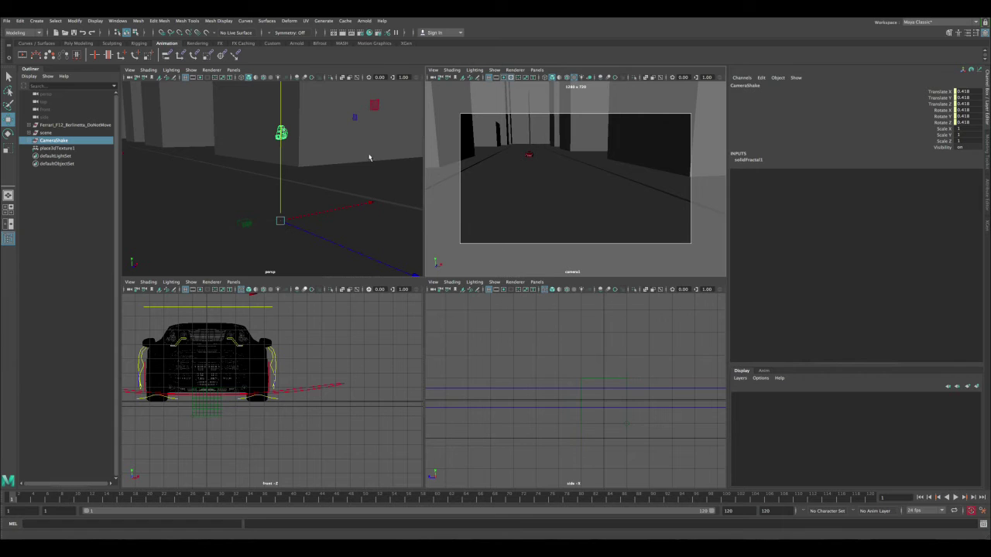
Play the animation in the enlarged perspective view to check the camera's movement, and return to frame 1
{"action": "key", "text": "space"}
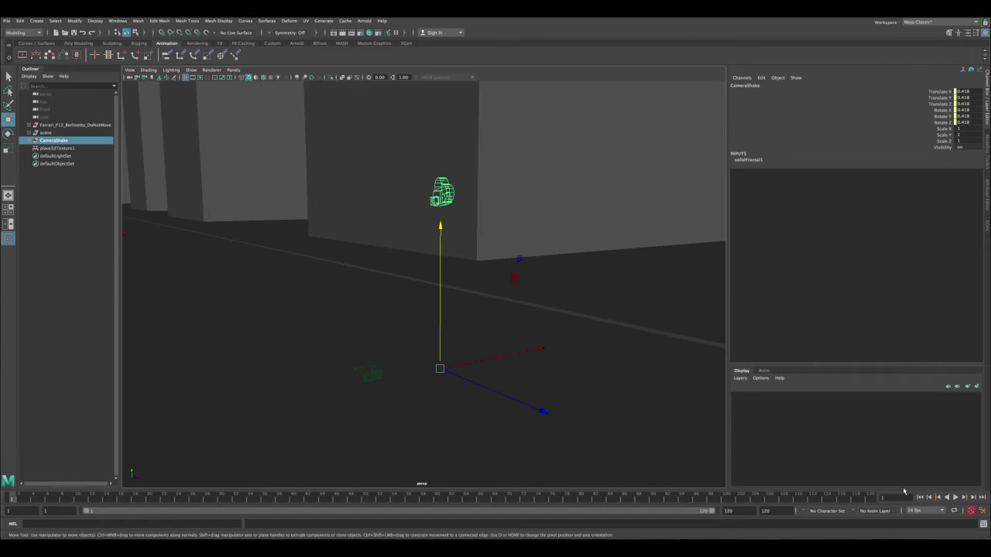
{"action": "left_click", "coordinate": [955, 498]}
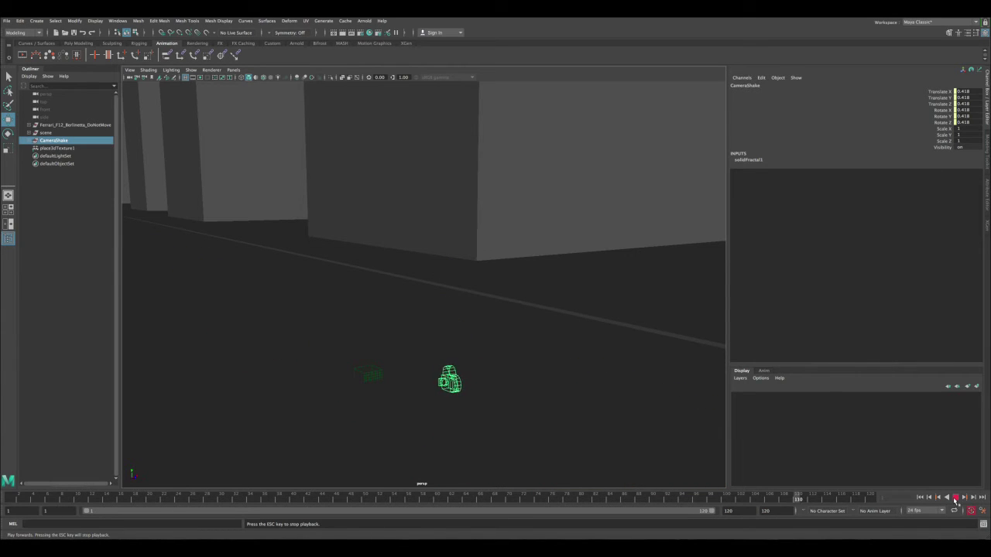
{"action": "left_click", "coordinate": [938, 497]}
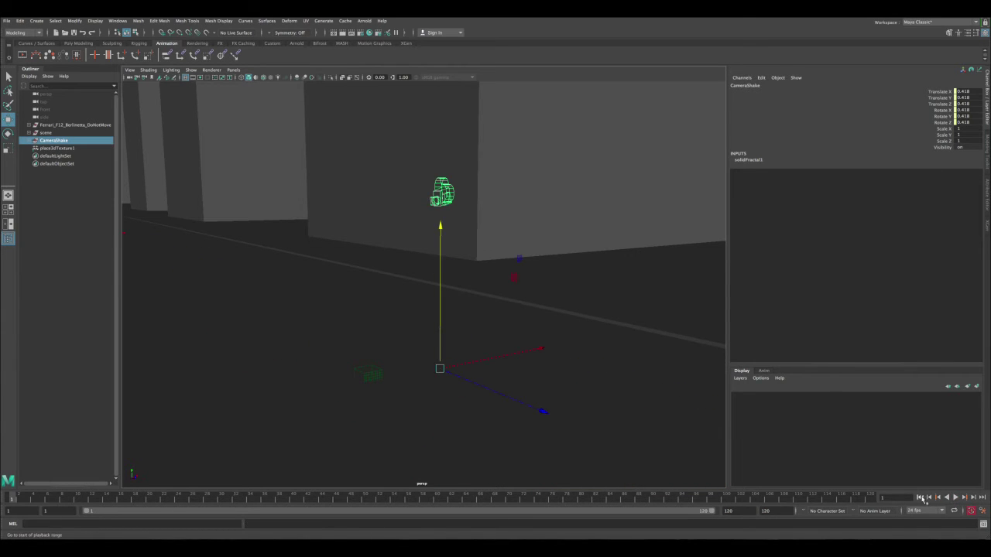
Play the animation through the enlarged camera1 view to check the shake, and return to frame 1 in the four-view layout
{"action": "key", "text": "space"}
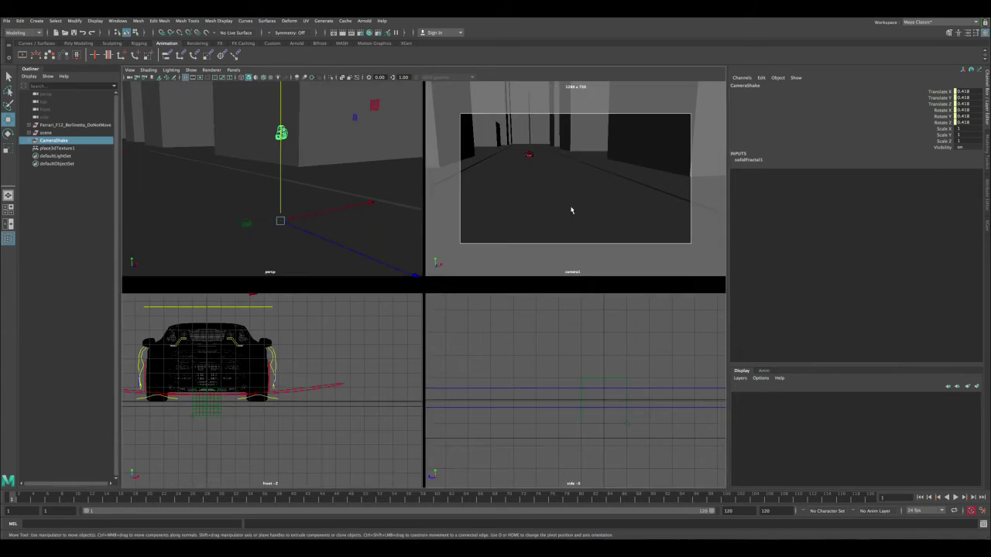
{"action": "key", "text": "space"}
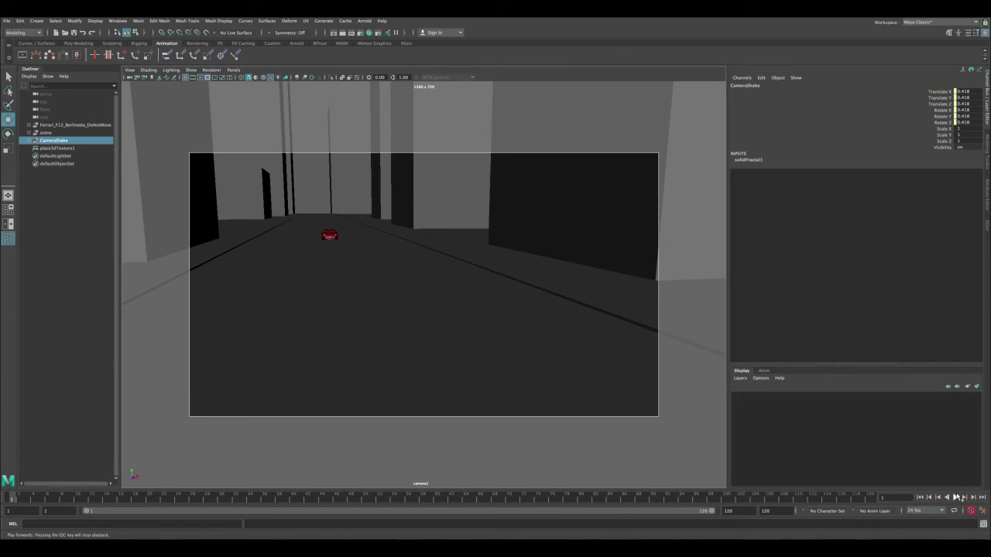
{"action": "left_click", "coordinate": [958, 497]}
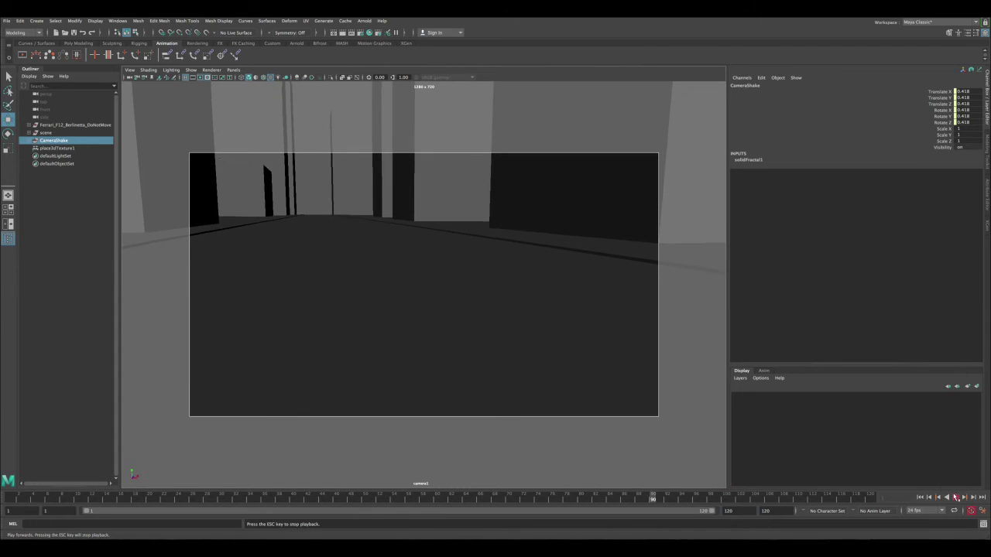
{"action": "left_click", "coordinate": [957, 498]}
{"action": "left_click", "coordinate": [920, 498]}
{"action": "key", "text": "space"}
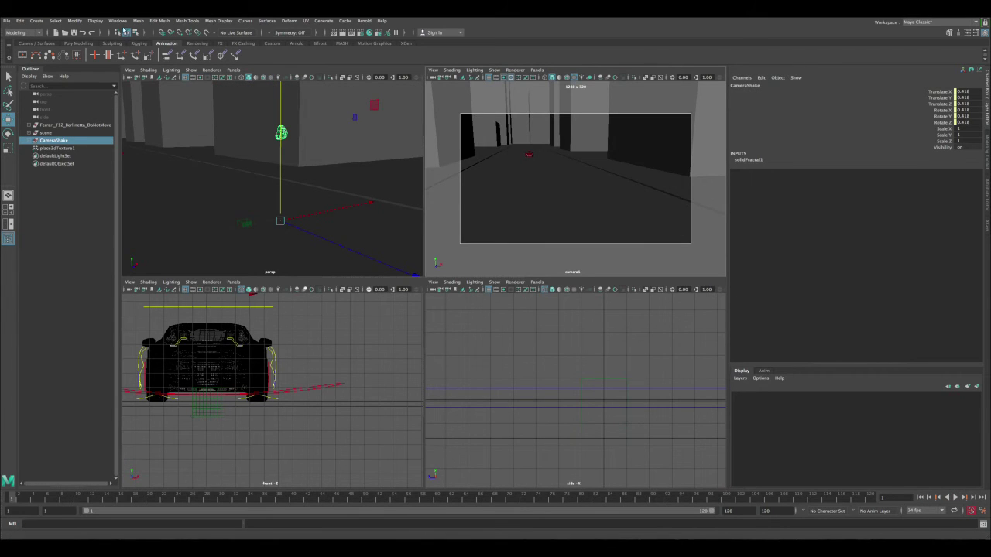
Reopen the Hypershade, select the solid fractal node and place the window clear of the camera view
{"action": "left_click", "coordinate": [118, 21]}
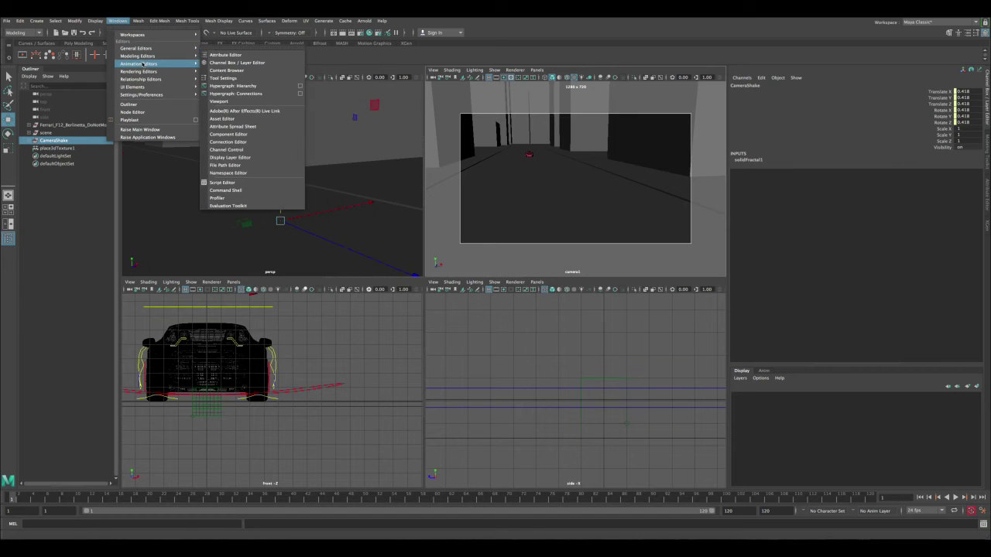
{"action": "left_click", "coordinate": [236, 87]}
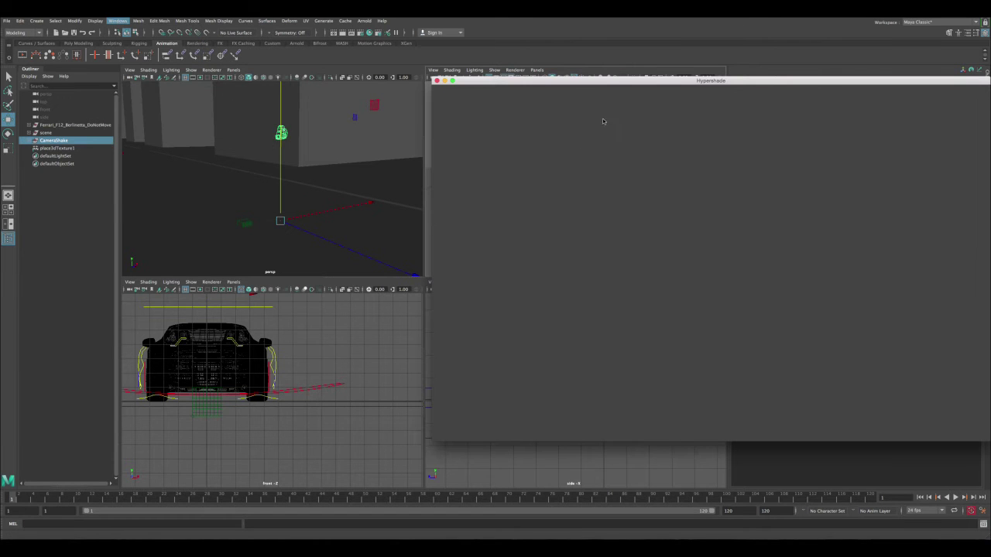
{"action": "left_click_drag", "start_coordinate": [604, 80], "coordinate": [251, 81]}
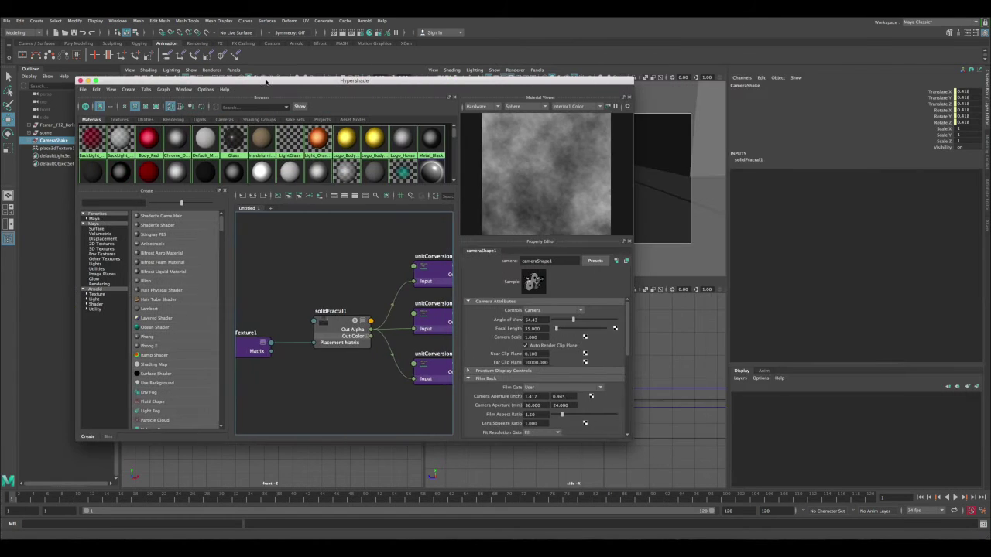
{"action": "left_click", "coordinate": [323, 314]}
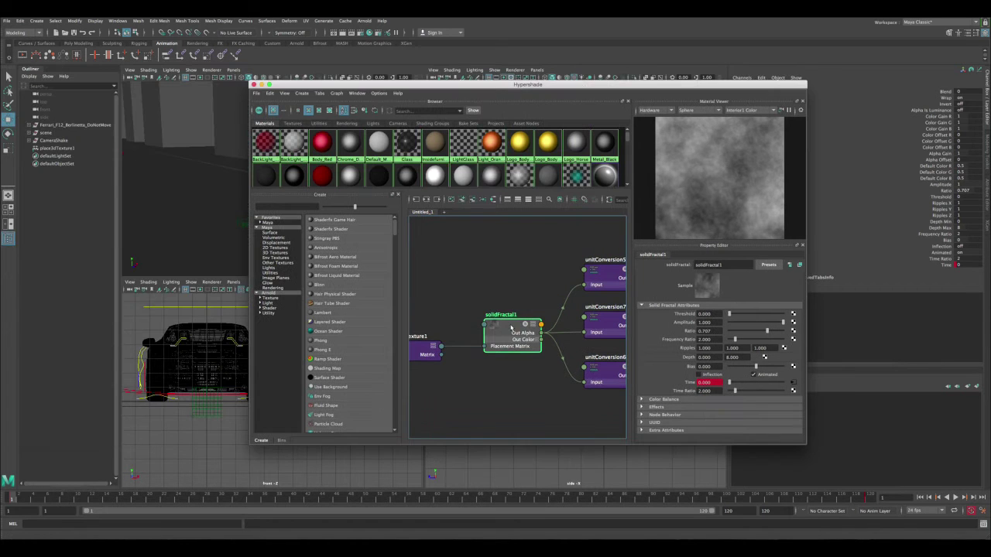
{"action": "left_click_drag", "start_coordinate": [630, 89], "coordinate": [391, 85]}
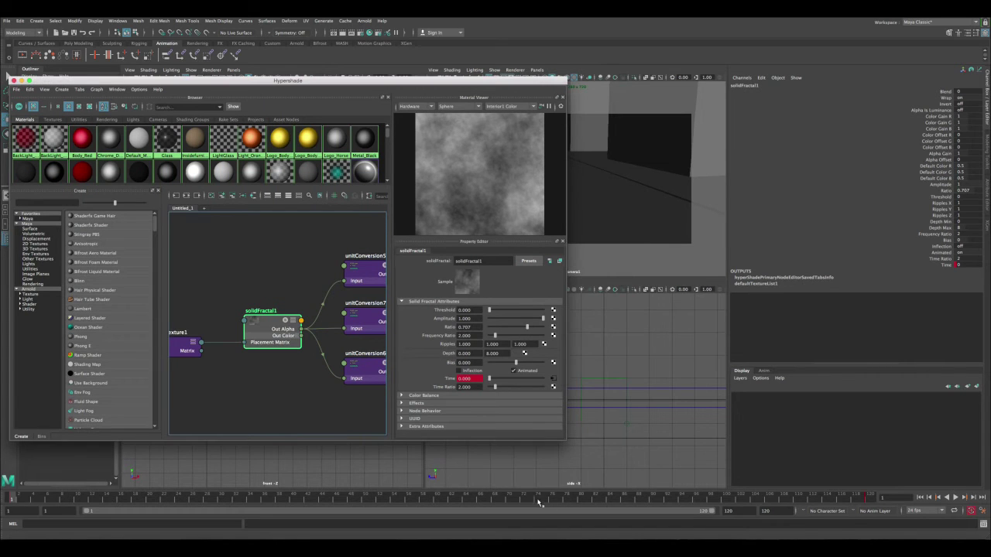
Set the solid fractal's Amplitude to 0 and key it on frame 71, just before the car passes the camera
{"action": "left_click_drag", "start_coordinate": [539, 502], "coordinate": [523, 499]}
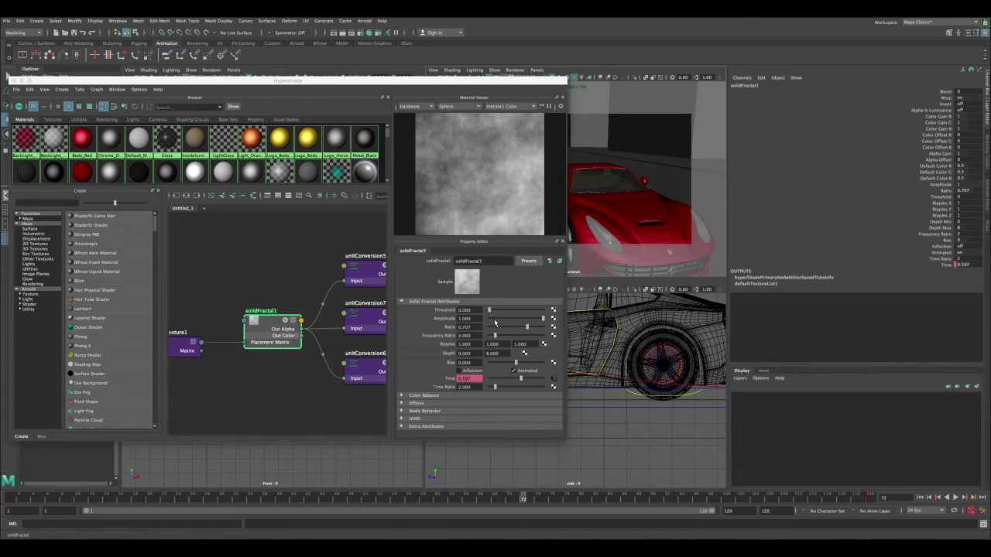
{"action": "left_click_drag", "start_coordinate": [495, 323], "coordinate": [486, 320]}
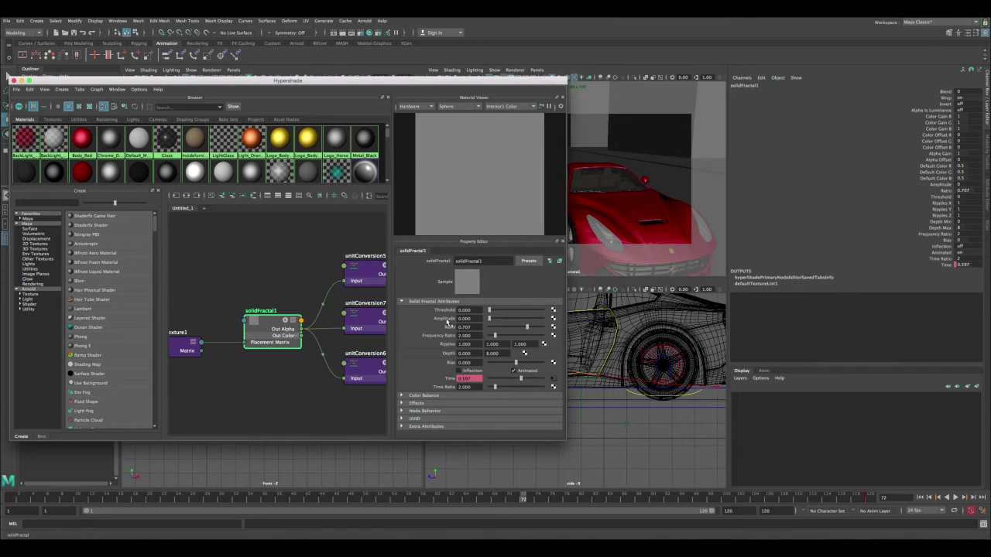
{"action": "left_click", "coordinate": [509, 501]}
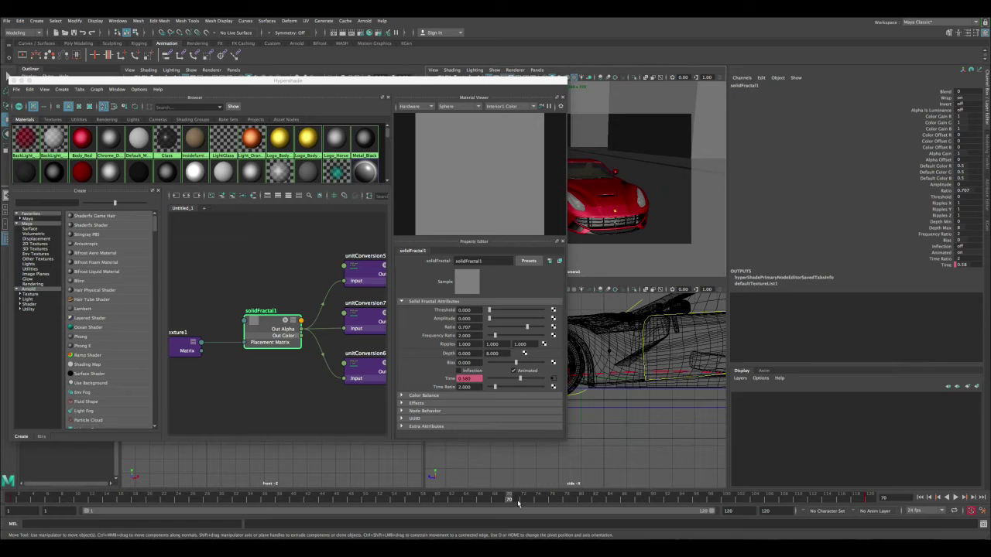
{"action": "key", "text": "alt+v"}
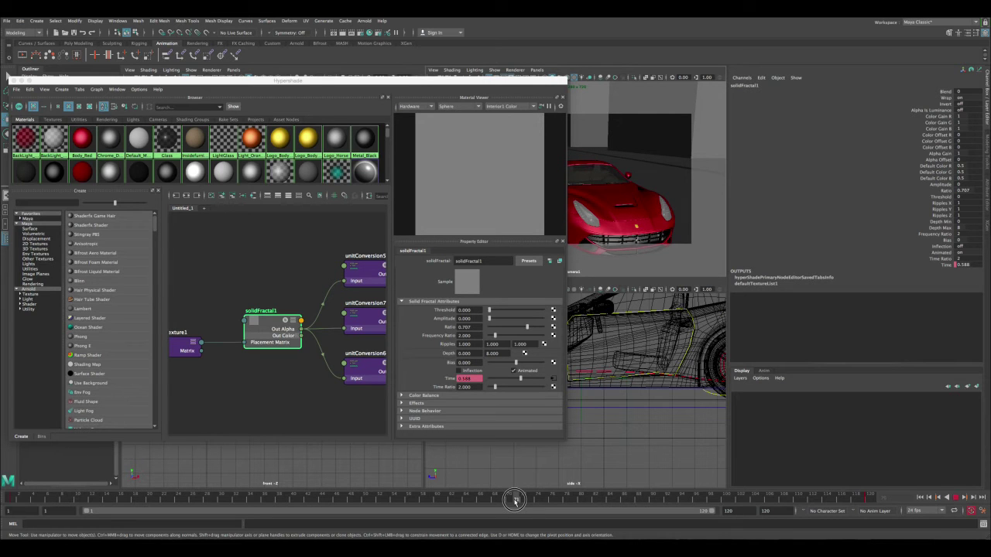
{"action": "key", "text": "alt+v"}
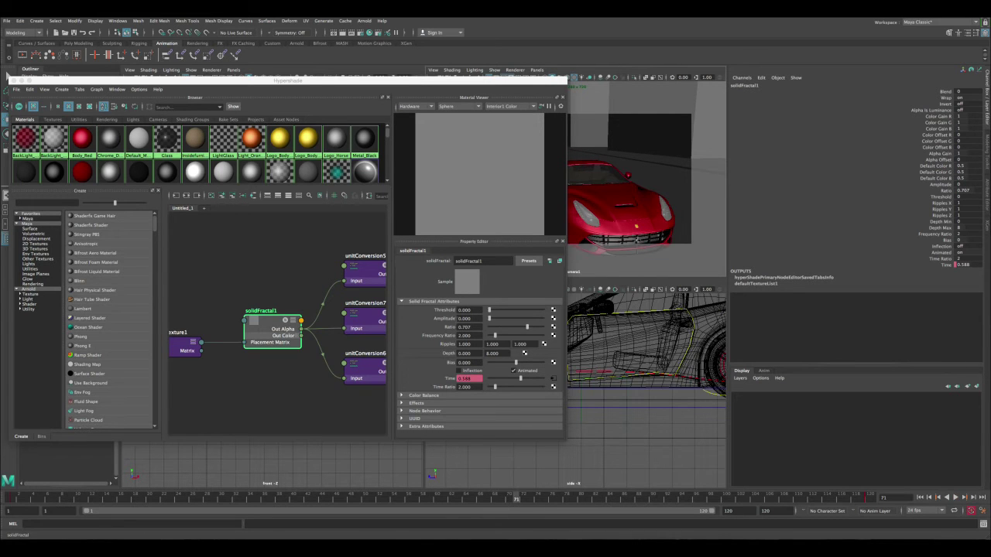
{"action": "right_click", "coordinate": [454, 320]}
{"action": "left_click", "coordinate": [456, 329]}
Key the solid fractal's Amplitude at 0.635 on frame 75
{"action": "left_click_drag", "start_coordinate": [548, 502], "coordinate": [546, 501]}
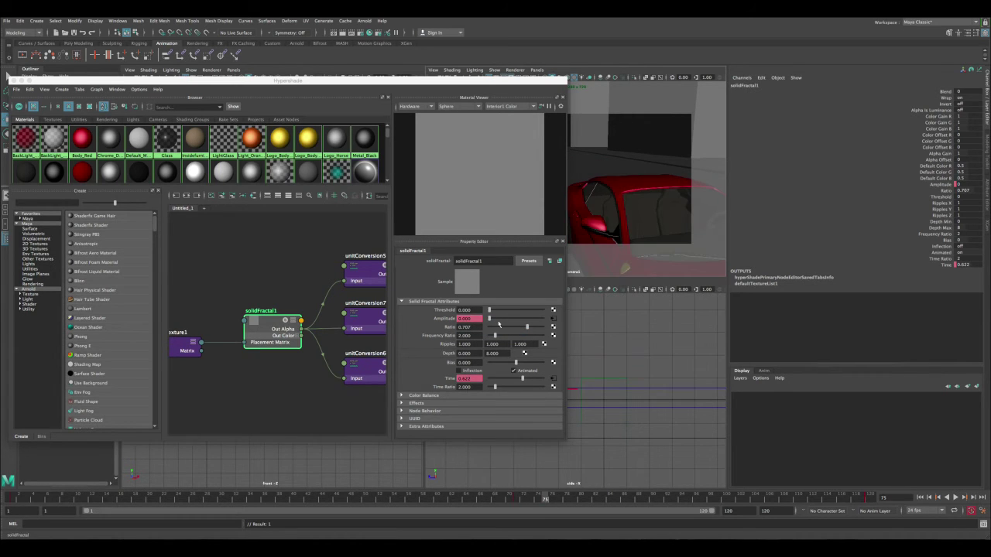
{"action": "left_click_drag", "start_coordinate": [501, 321], "coordinate": [524, 319]}
{"action": "right_click_drag", "start_coordinate": [453, 317], "coordinate": [465, 328]}
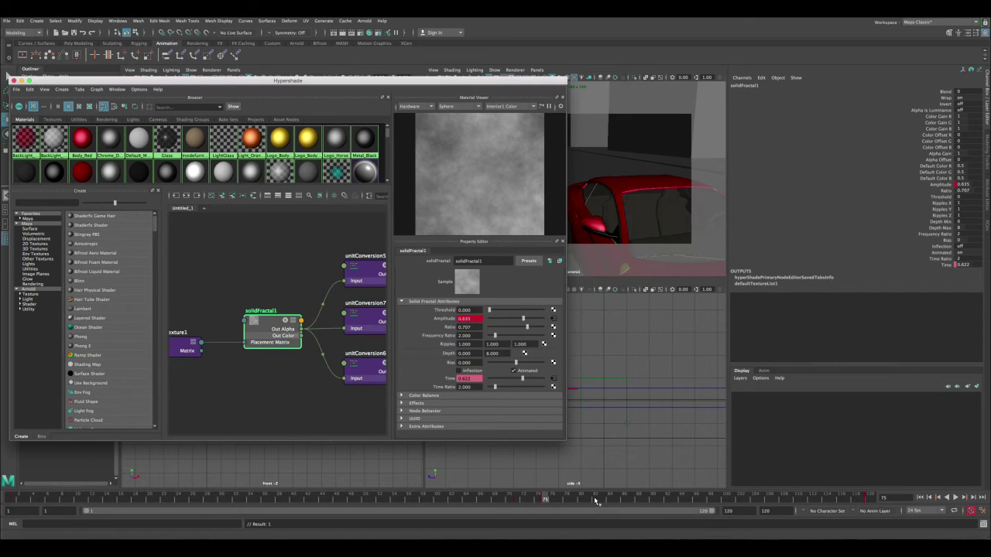
Key the solid fractal's Amplitude at 0 on frame 84 and minimize the Hypershade
{"action": "left_click_drag", "start_coordinate": [596, 501], "coordinate": [609, 499]}
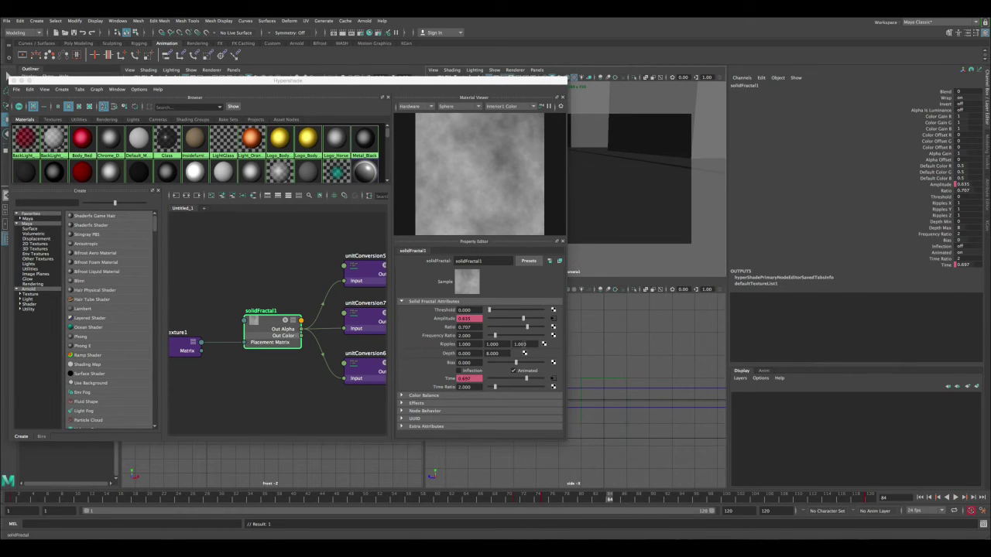
{"action": "right_click_drag", "start_coordinate": [447, 318], "coordinate": [456, 327]}
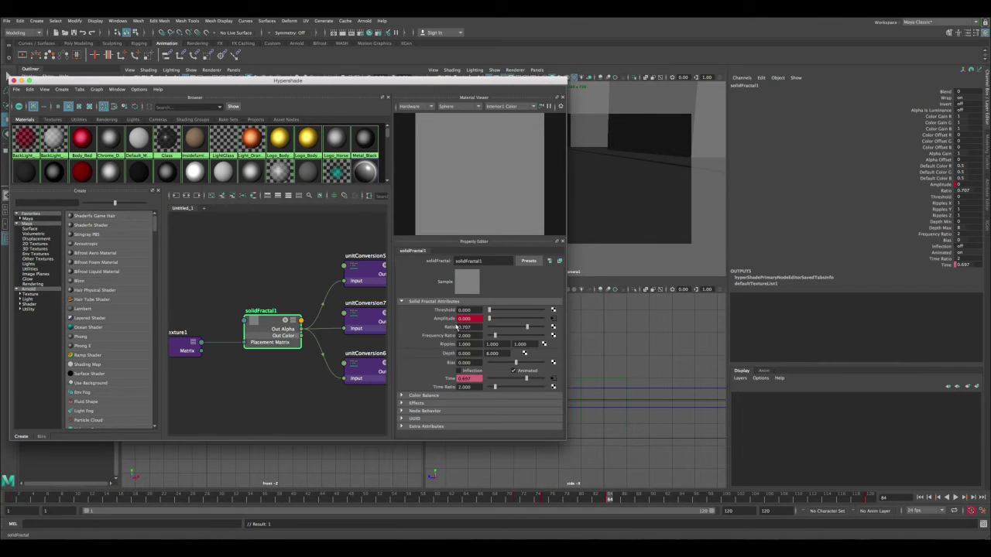
{"action": "left_click", "coordinate": [21, 81]}
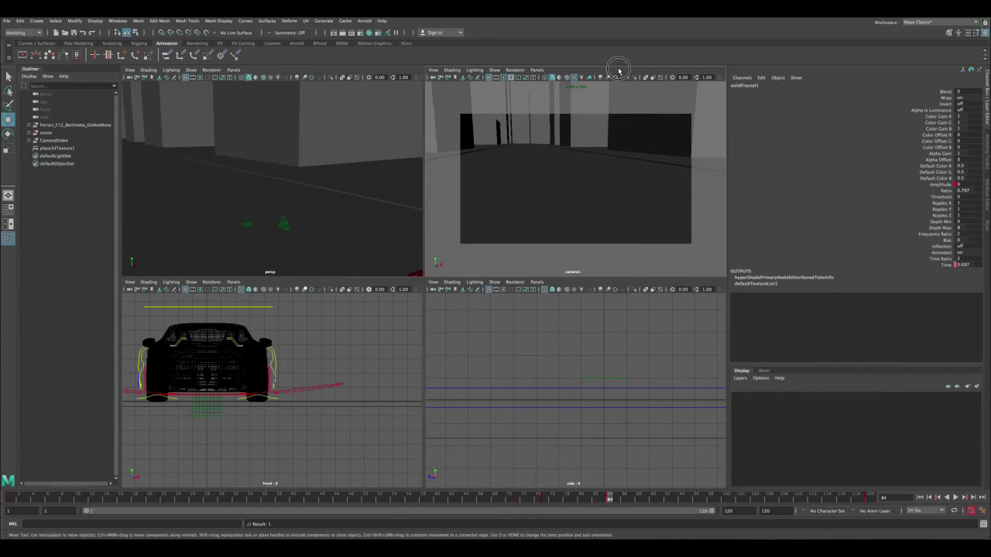
Enlarge the camera1 view and play the animation to check the amplitude-keyed shake
{"action": "key", "text": "space"}
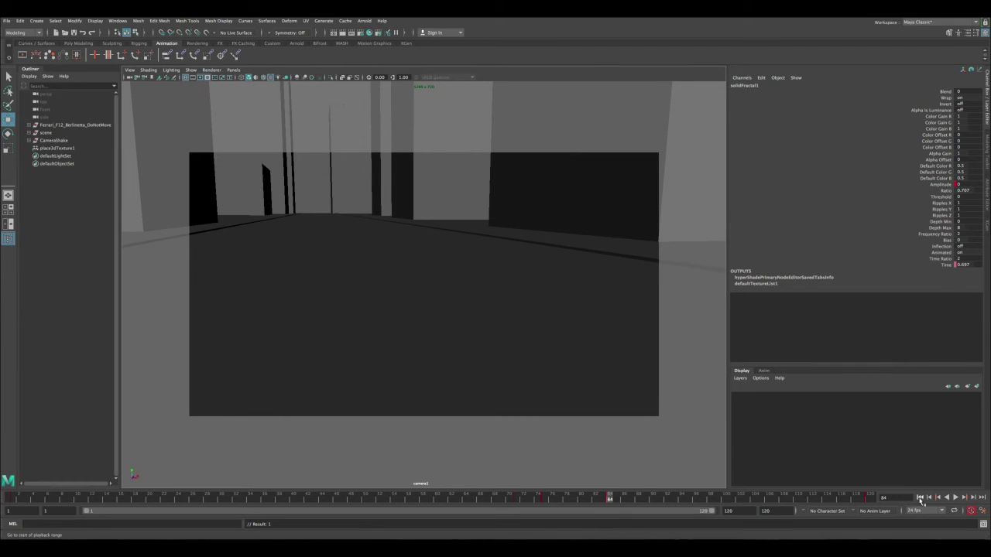
{"action": "left_click", "coordinate": [955, 497]}
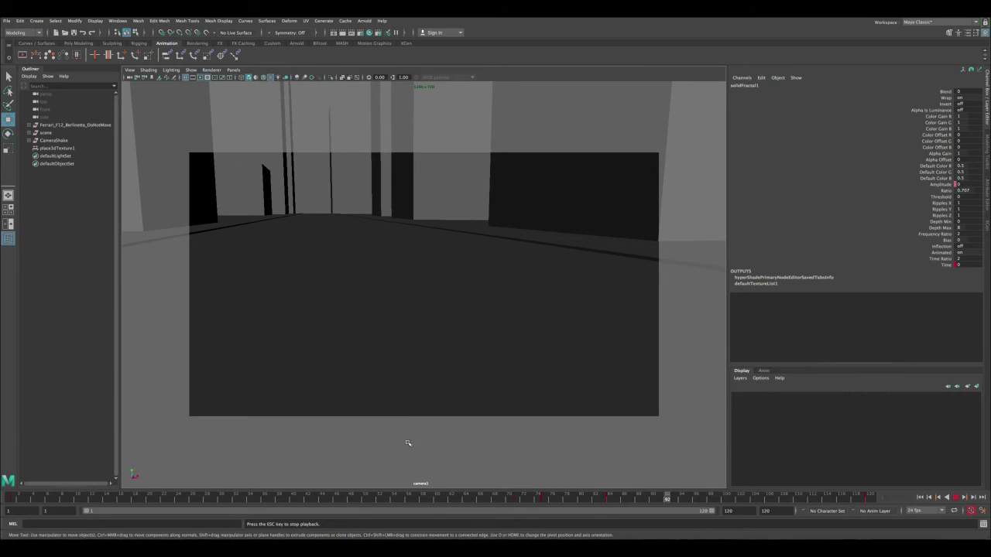
{"action": "key", "text": "Escape"}
Key the solid fractal's Amplitude at 1 on frame 75 and move the surrounding zero keys to frames 70 and 85
{"action": "left_click_drag", "start_coordinate": [500, 500], "coordinate": [545, 503]}
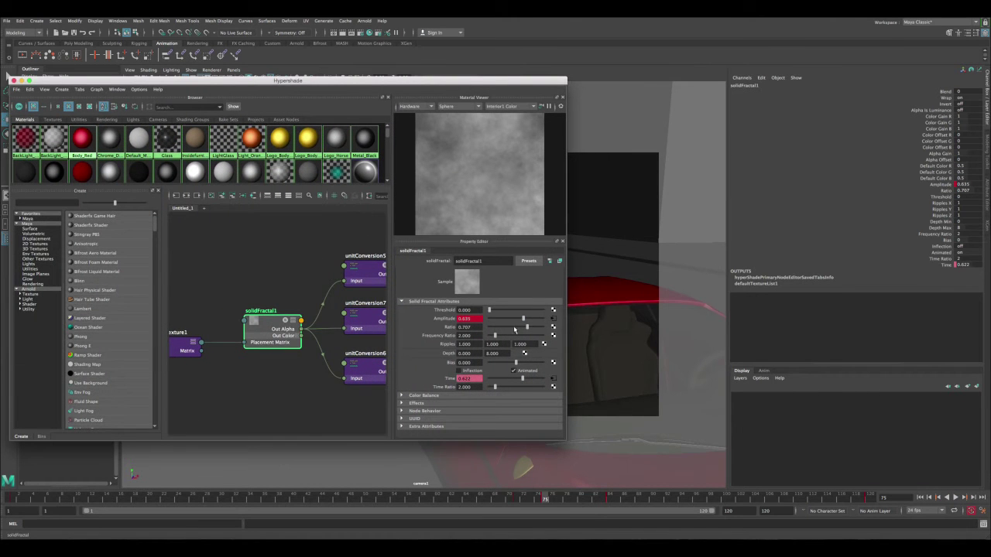
{"action": "left_click_drag", "start_coordinate": [523, 318], "coordinate": [549, 319]}
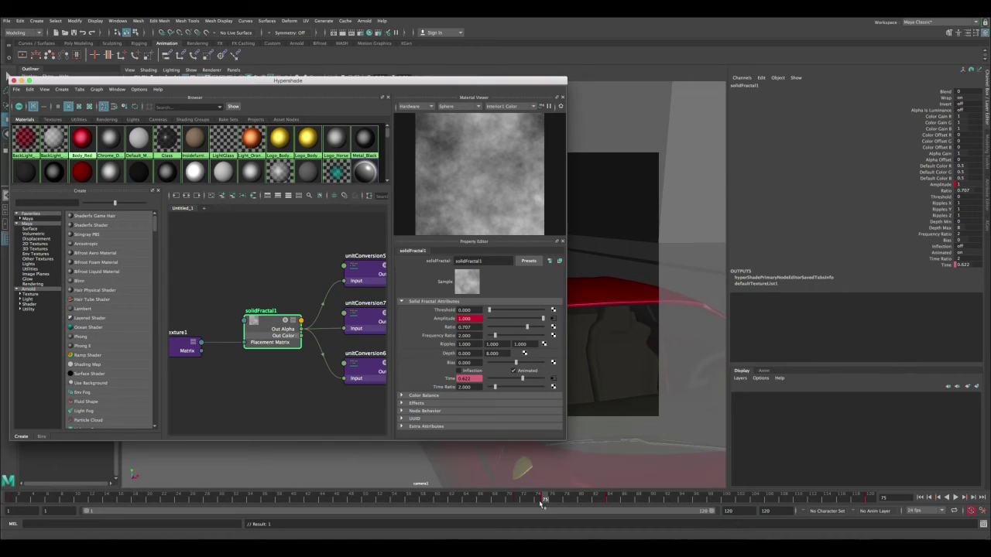
{"action": "left_click_drag", "start_coordinate": [523, 502], "coordinate": [613, 503]}
{"action": "key", "text": "s"}
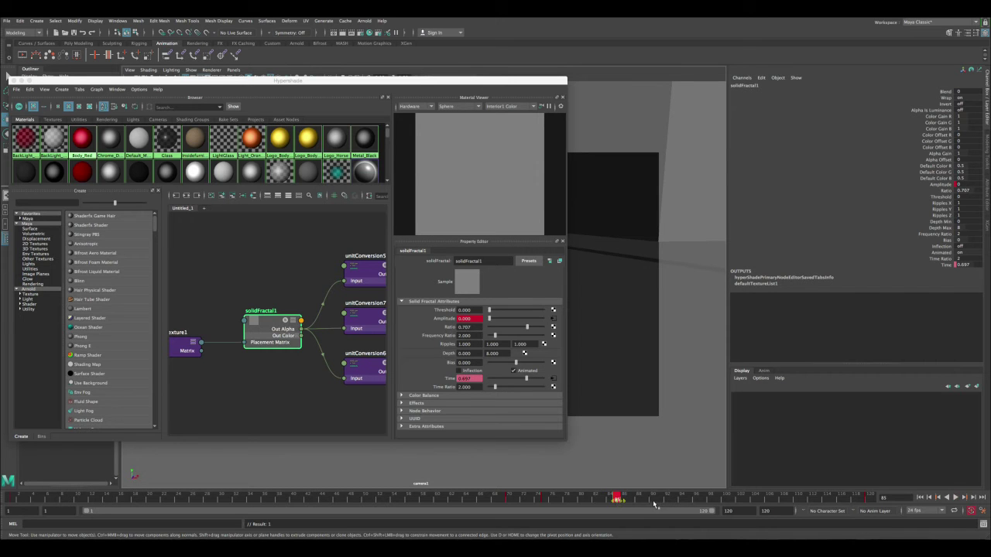
{"action": "left_click", "coordinate": [594, 502]}
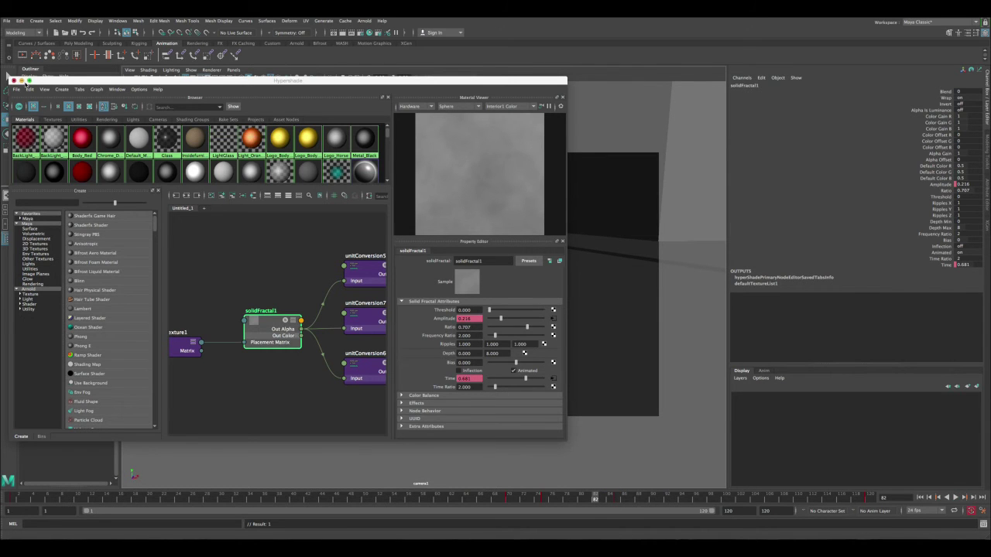
Minimize the Hypershade, replay the animation from the start to check the stronger shake, and scrub back to frame 63
{"action": "left_click", "coordinate": [22, 80]}
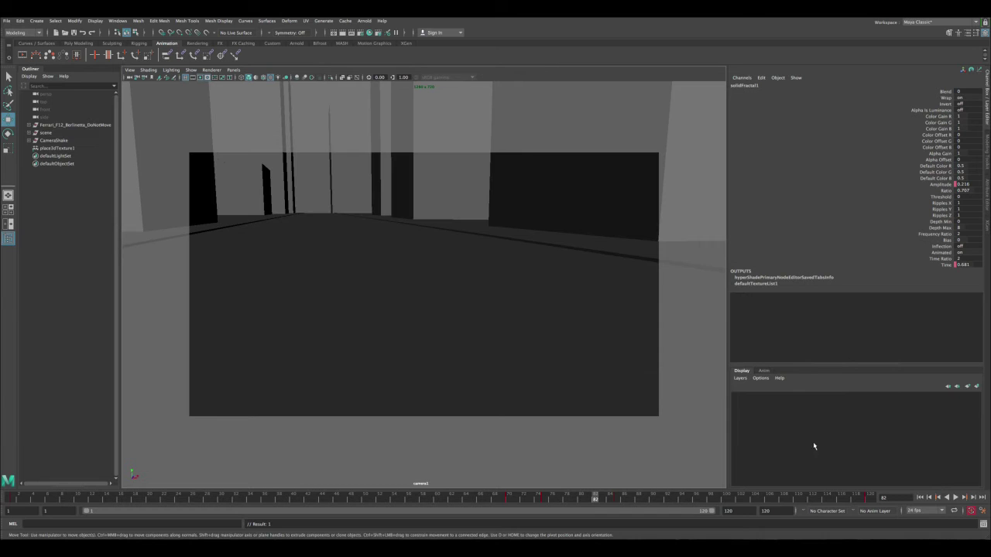
{"action": "left_click", "coordinate": [921, 497]}
{"action": "left_click", "coordinate": [955, 497]}
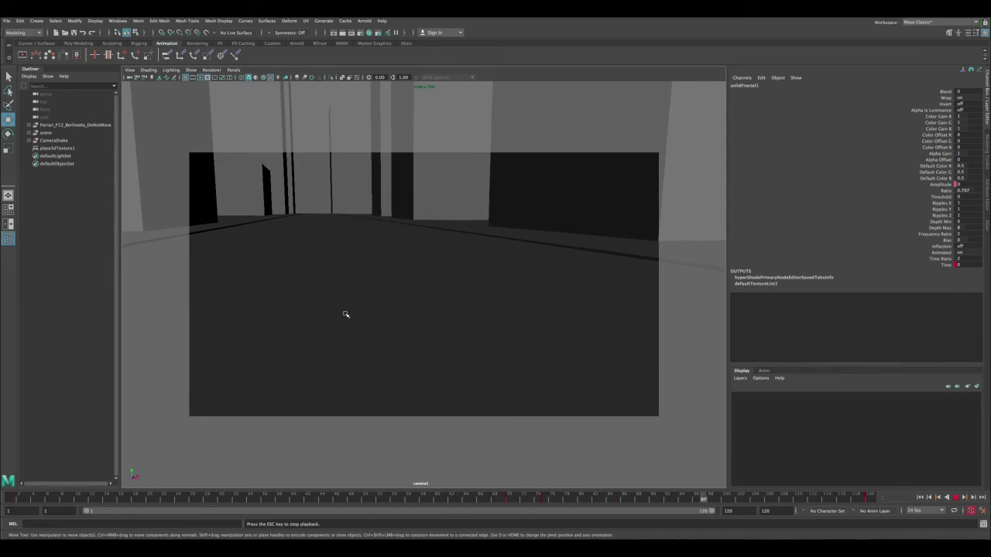
{"action": "left_click_drag", "start_coordinate": [604, 499], "coordinate": [457, 499]}
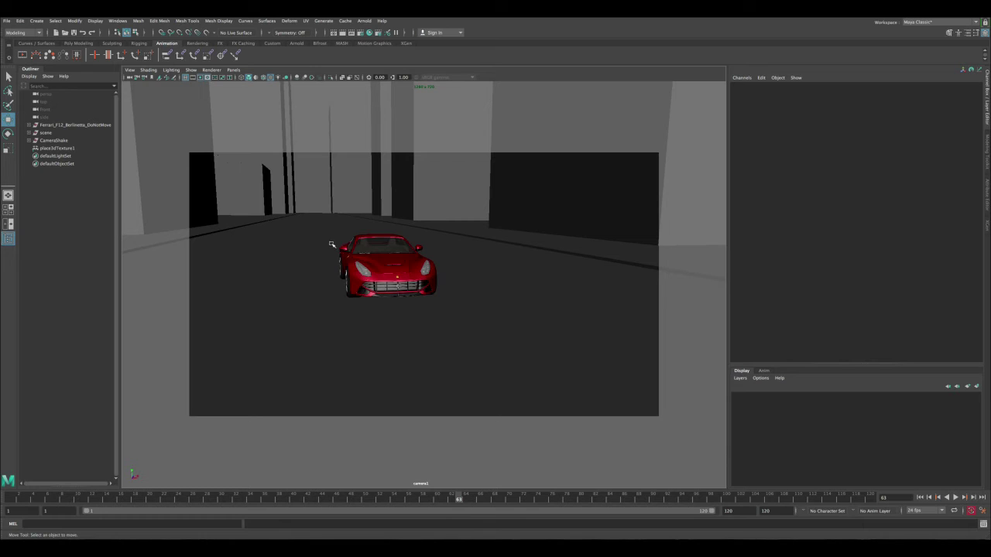
Switch to the enlarged perspective view at frame 1 and show controllers and NURBS curves in it
{"action": "key", "text": "space"}
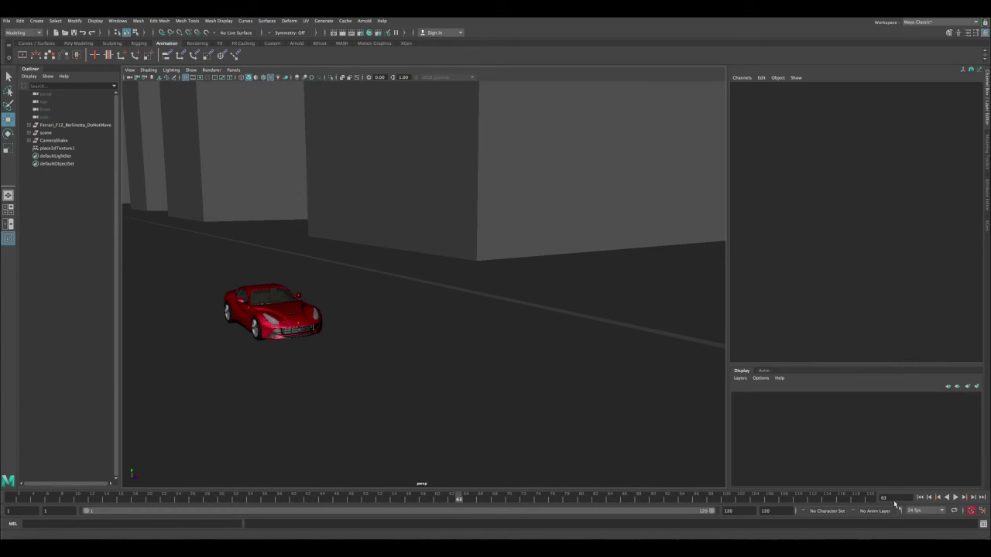
{"action": "left_click", "coordinate": [920, 499]}
{"action": "left_click_drag", "start_coordinate": [316, 328], "coordinate": [200, 273], "text": "alt"}
{"action": "left_click", "coordinate": [189, 70]}
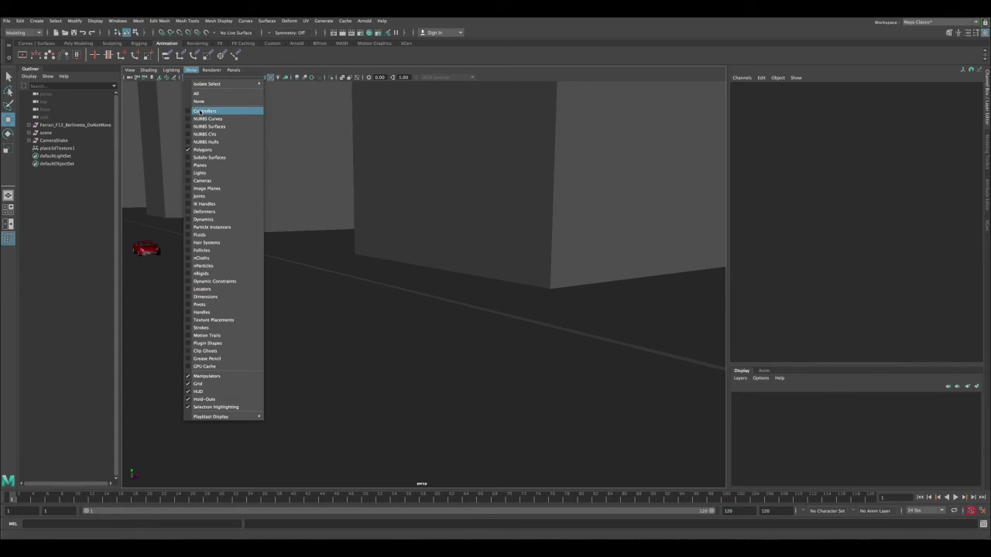
{"action": "left_click", "coordinate": [177, 208]}
{"action": "left_click", "coordinate": [191, 71]}
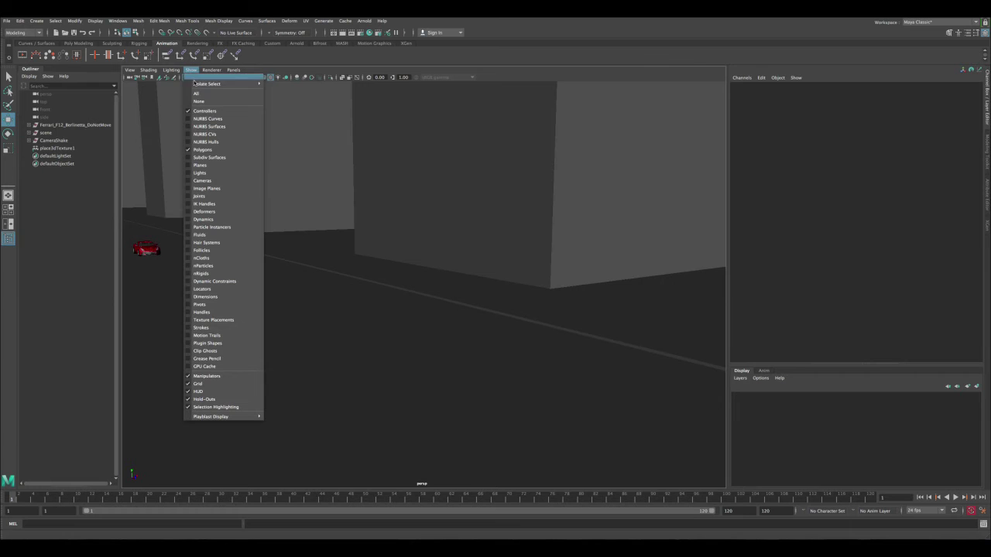
{"action": "left_click", "coordinate": [206, 118]}
Select the car's Master_Cntrl curve and mute the animation on all its channels
{"action": "left_click", "coordinate": [159, 240]}
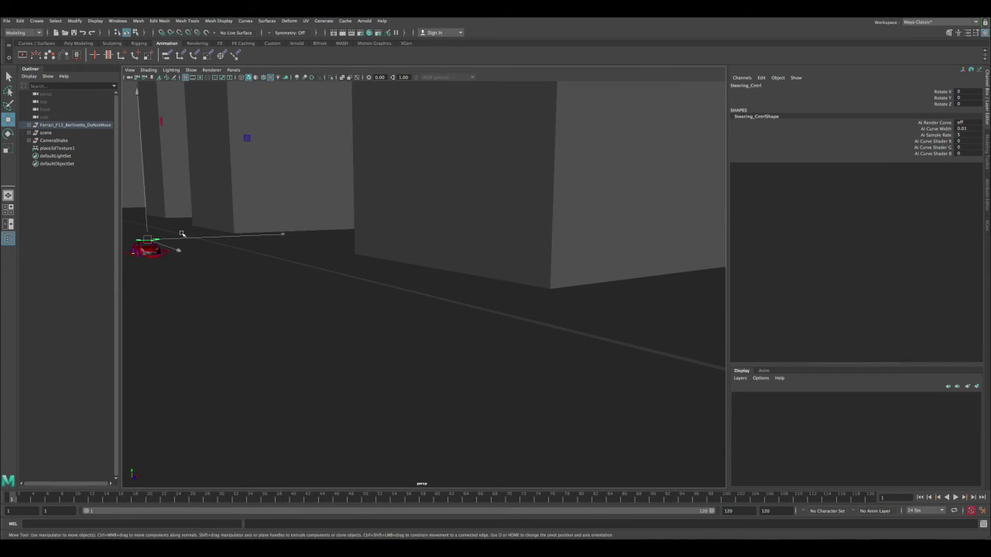
{"action": "key", "text": "f"}
{"action": "left_click_drag", "start_coordinate": [183, 234], "coordinate": [563, 370], "text": "alt"}
{"action": "left_click", "coordinate": [564, 370]}
{"action": "left_click", "coordinate": [565, 367]}
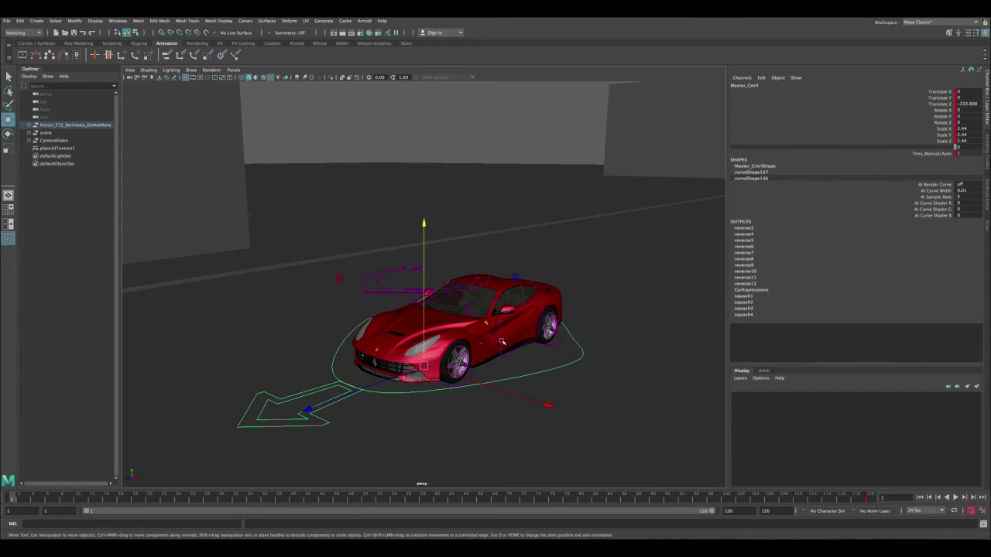
{"action": "left_click_drag", "start_coordinate": [939, 94], "coordinate": [942, 153]}
{"action": "right_click_drag", "start_coordinate": [939, 110], "coordinate": [920, 152]}
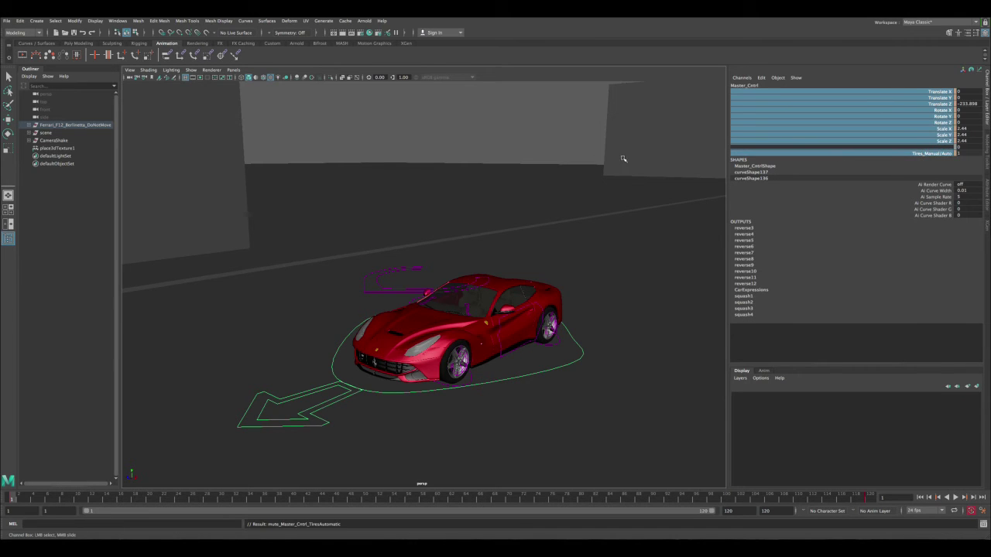
Deselect the control, scrub the whole timeline to check the muted car, and return to frame 1
{"action": "left_click", "coordinate": [541, 146]}
{"action": "left_click_drag", "start_coordinate": [33, 498], "coordinate": [882, 496]}
{"action": "left_click", "coordinate": [919, 497]}
Add the scene group to a new display layer and hide that layer
{"action": "left_click_drag", "start_coordinate": [669, 451], "coordinate": [387, 302], "text": "alt"}
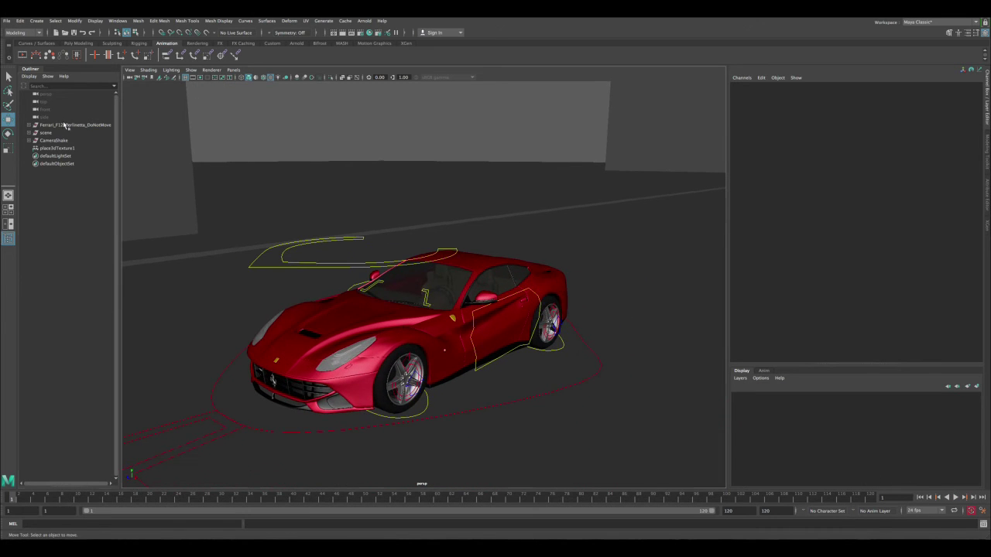
{"action": "left_click", "coordinate": [64, 125]}
{"action": "left_click", "coordinate": [59, 134]}
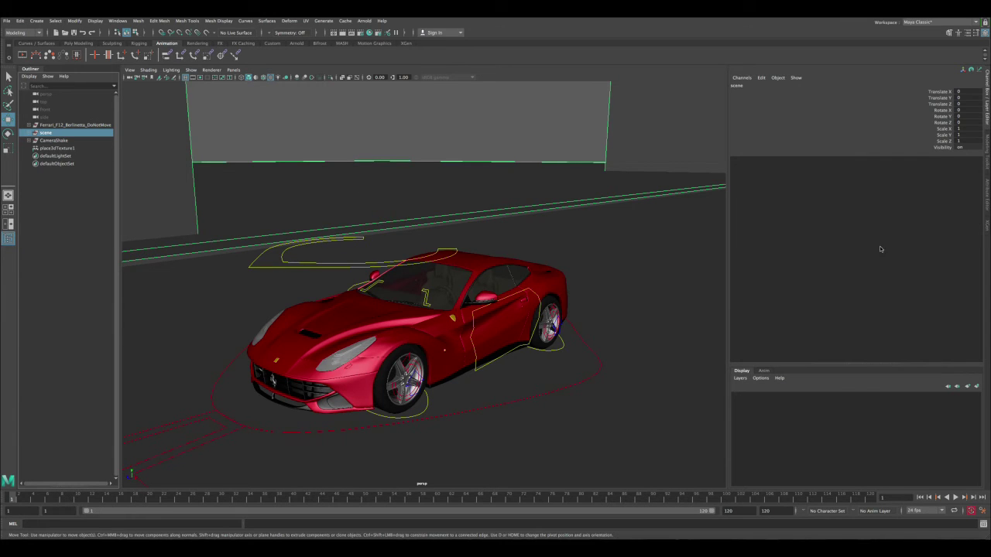
{"action": "left_click", "coordinate": [976, 386]}
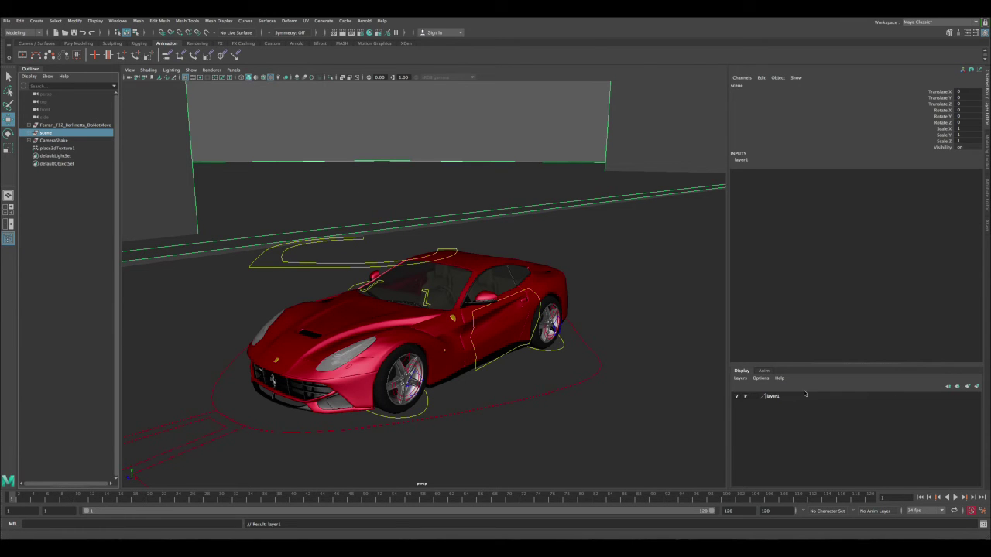
{"action": "left_click", "coordinate": [736, 396]}
{"action": "left_click", "coordinate": [425, 228]}
{"action": "scroll", "coordinate": [425, 228], "scroll_direction": "down", "scroll_amount": 5}
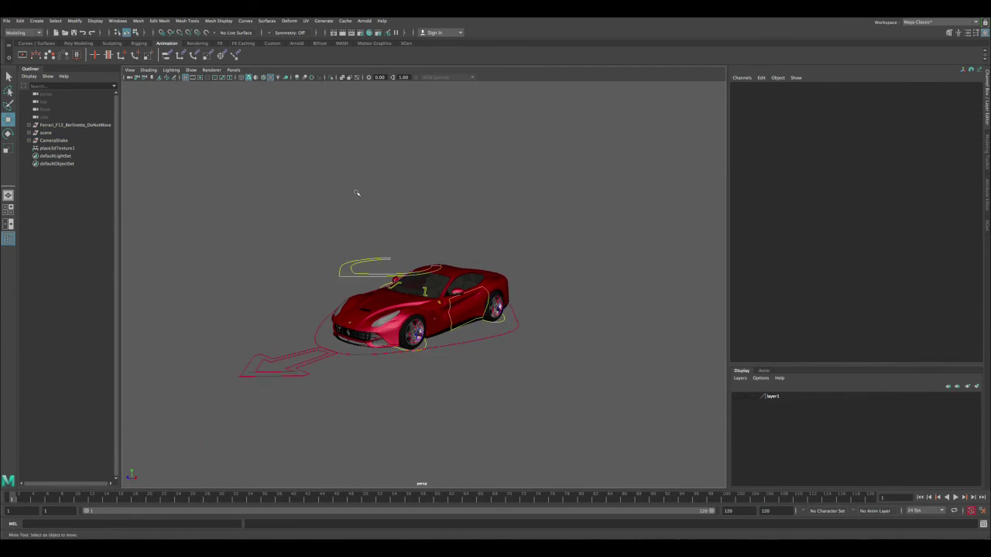
{"action": "scroll", "coordinate": [356, 192], "scroll_direction": "up", "scroll_amount": 3}
Select the car's Steering_Cntrl curve, then reopen the Hypershade and clear its node graph
{"action": "left_click_drag", "start_coordinate": [356, 193], "coordinate": [434, 260], "text": "alt"}
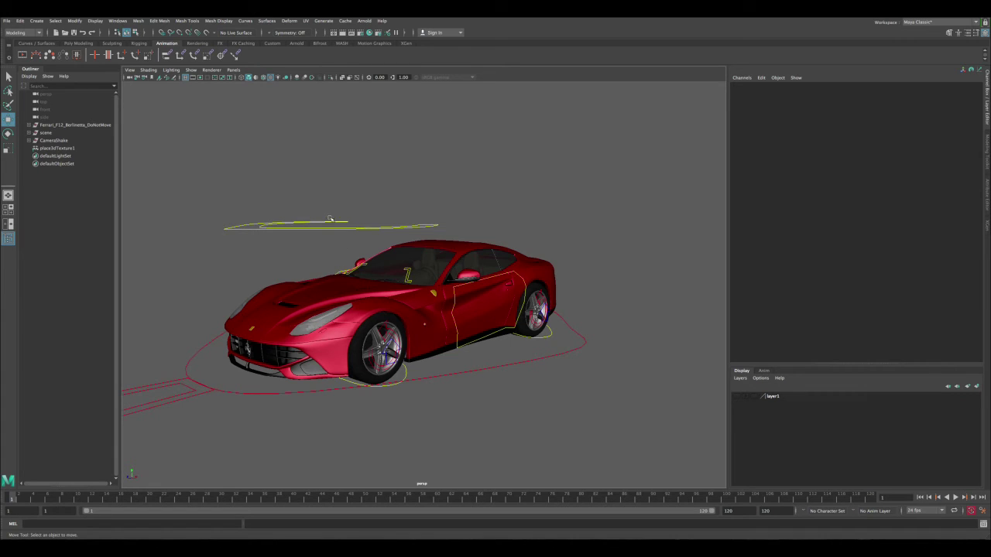
{"action": "left_click_drag", "start_coordinate": [350, 266], "coordinate": [336, 257], "text": "alt"}
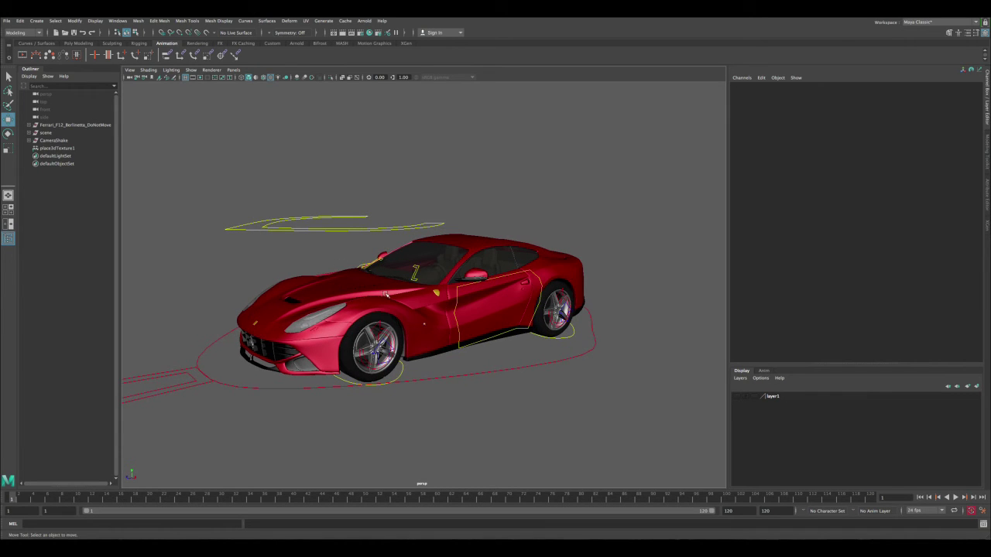
{"action": "left_click", "coordinate": [330, 228]}
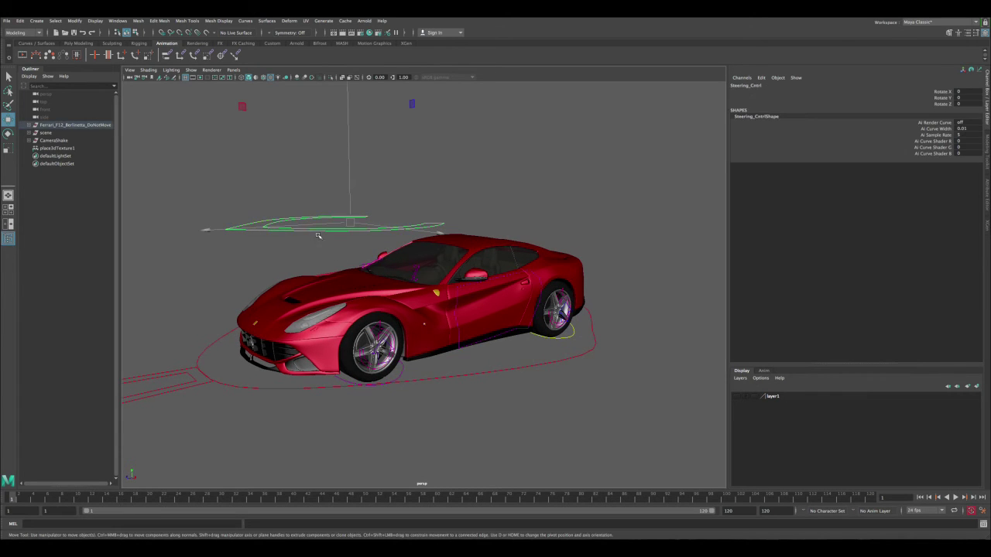
{"action": "left_click", "coordinate": [118, 21]}
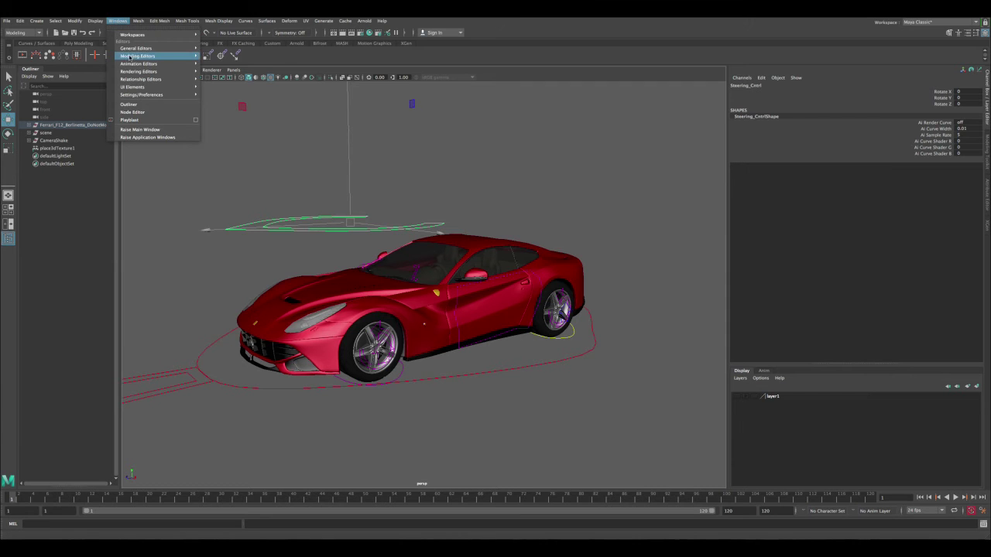
{"action": "mouse_move", "coordinate": [137, 64]}
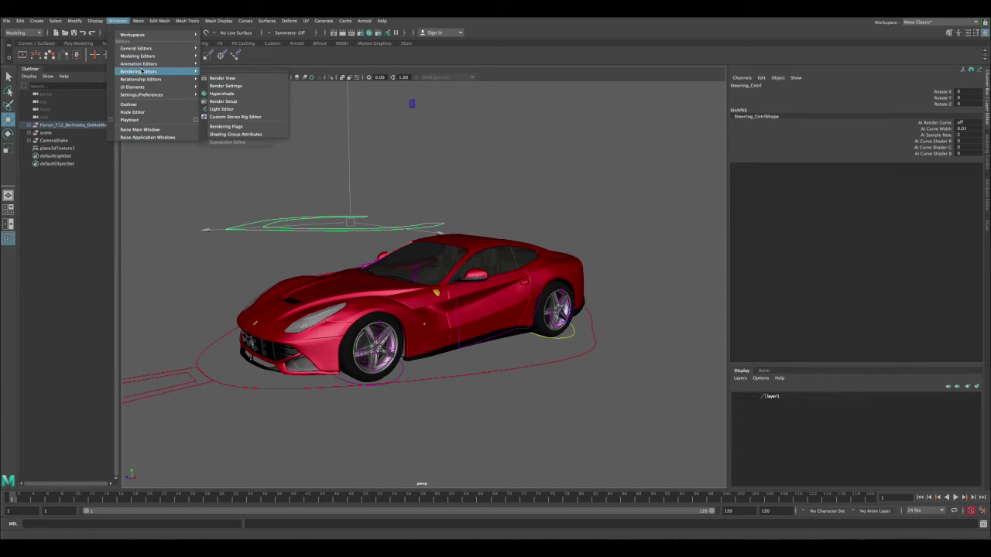
{"action": "left_click", "coordinate": [236, 85]}
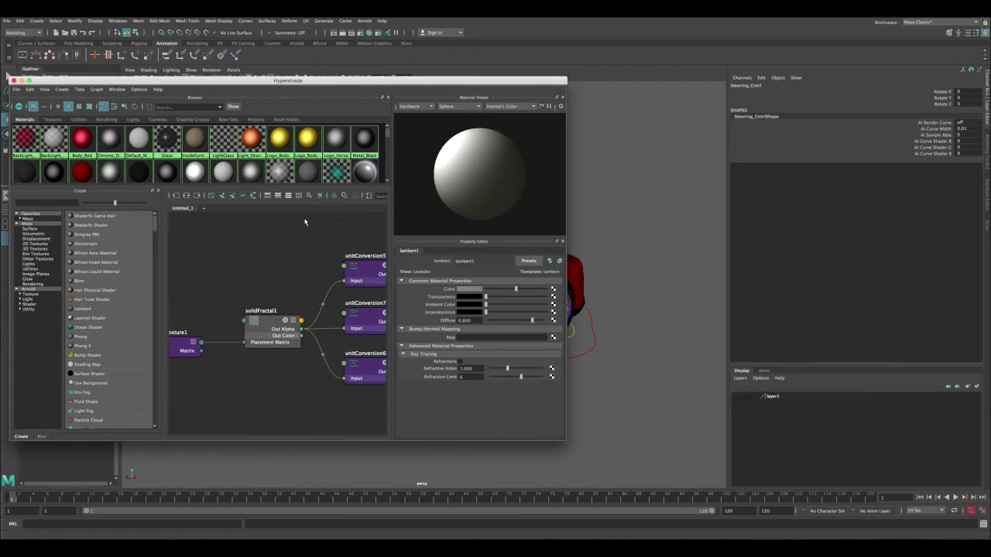
{"action": "left_click", "coordinate": [97, 90]}
{"action": "left_click", "coordinate": [116, 113]}
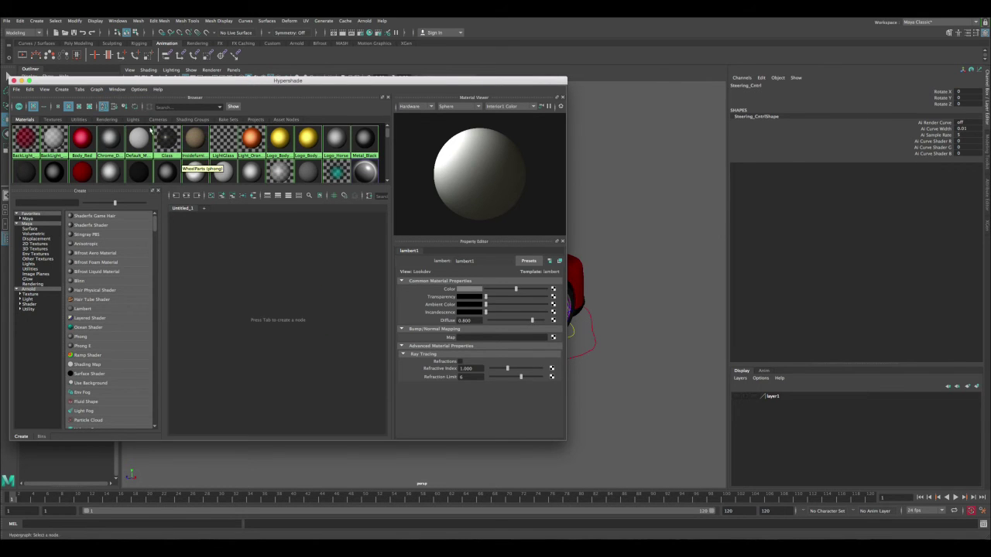
Create a Volume Noise 3D texture in the Hypershade and move the window off the Outliner
{"action": "left_click_drag", "start_coordinate": [151, 81], "coordinate": [251, 80]}
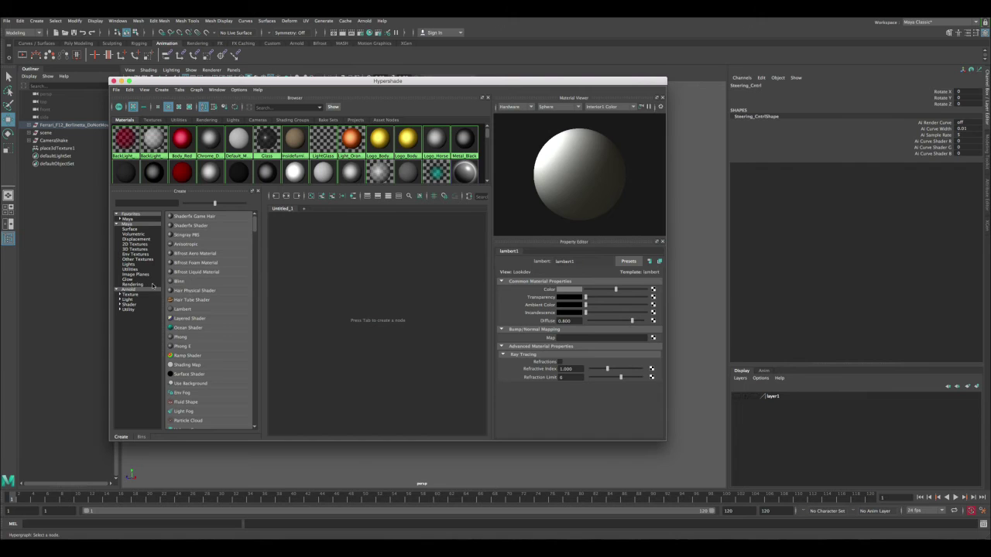
{"action": "left_click", "coordinate": [134, 250]}
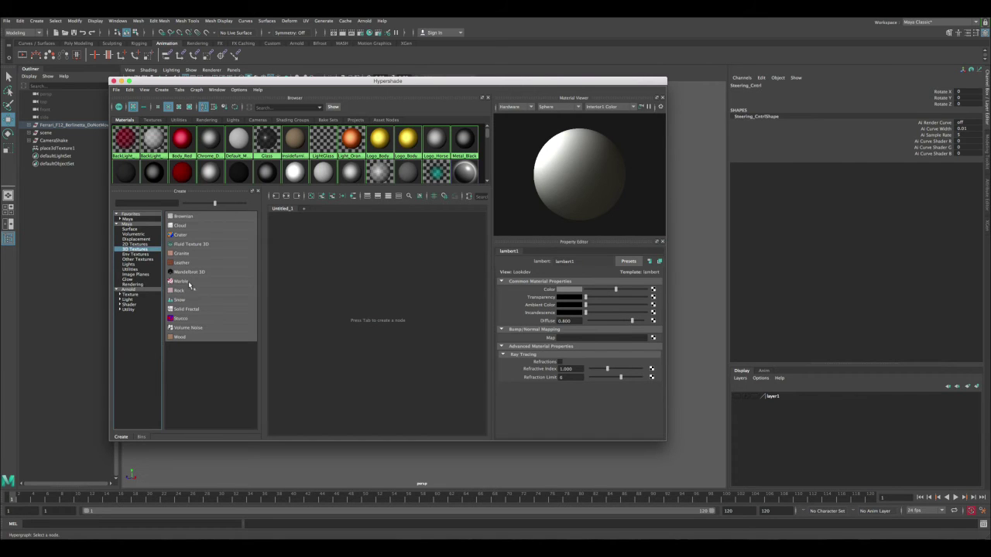
{"action": "left_click", "coordinate": [187, 329]}
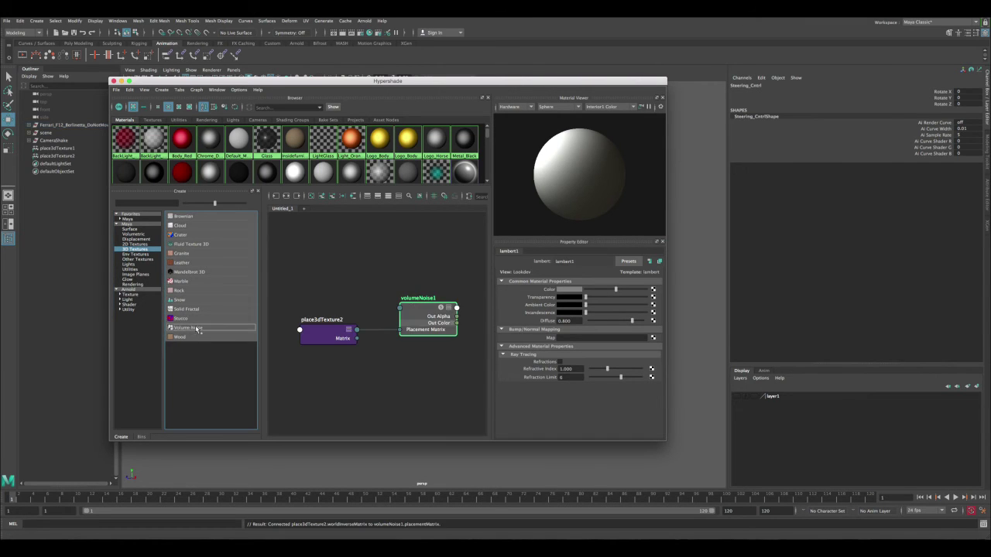
{"action": "left_click_drag", "start_coordinate": [418, 86], "coordinate": [524, 84]}
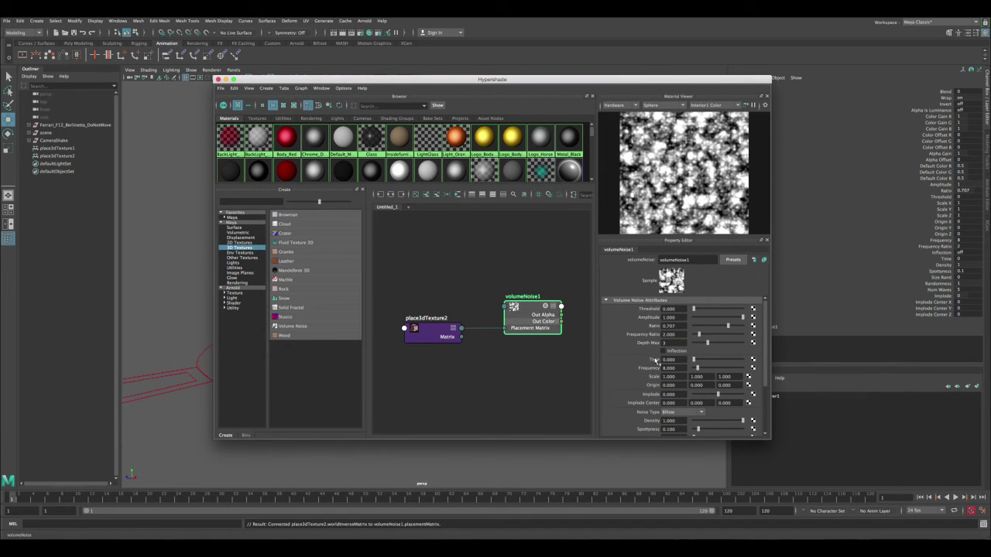
Try Time values up to 1000 and beyond on volumeNoise1, and return Time to 0 with the timeline at frame 1
{"action": "left_click_drag", "start_coordinate": [695, 360], "coordinate": [749, 364]}
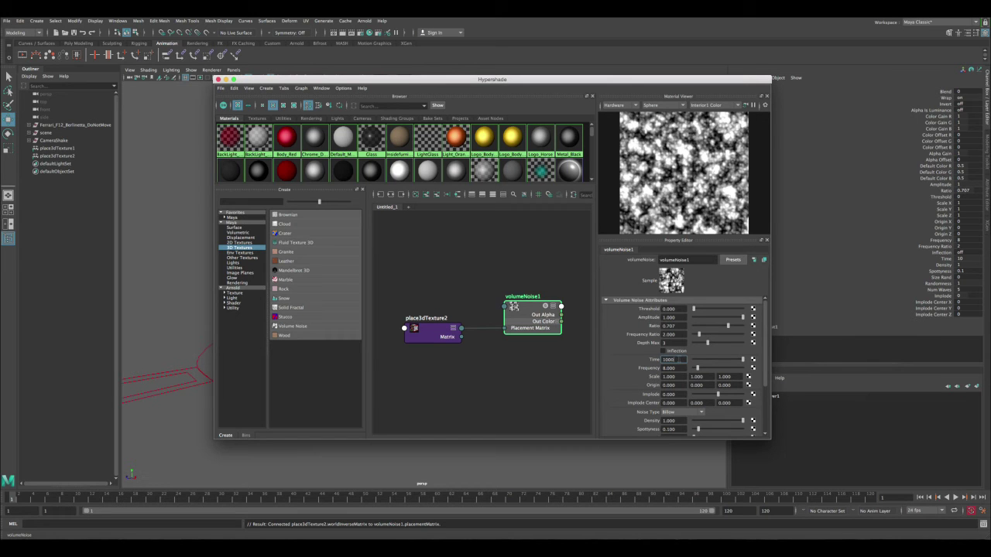
{"action": "key", "text": "Return"}
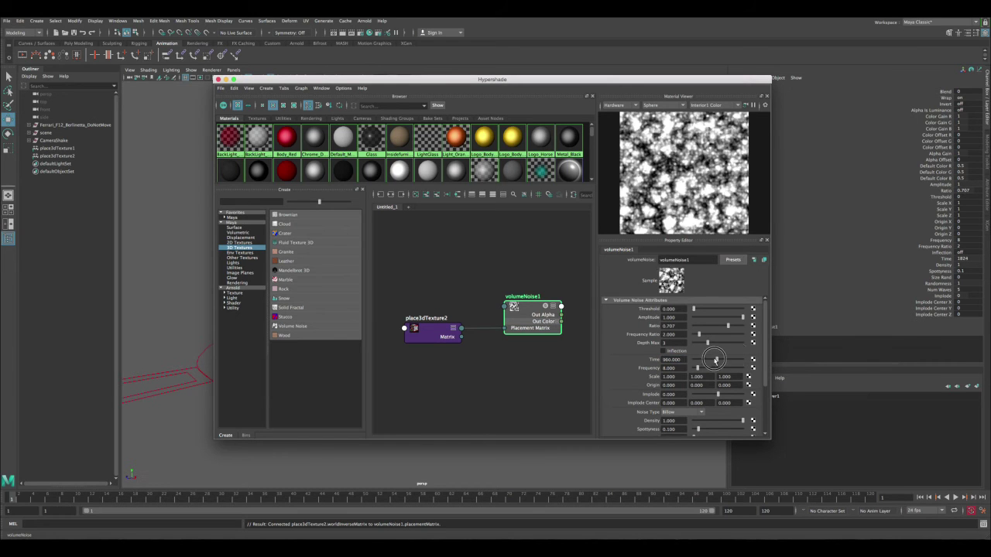
{"action": "left_click_drag", "start_coordinate": [717, 360], "coordinate": [694, 360]}
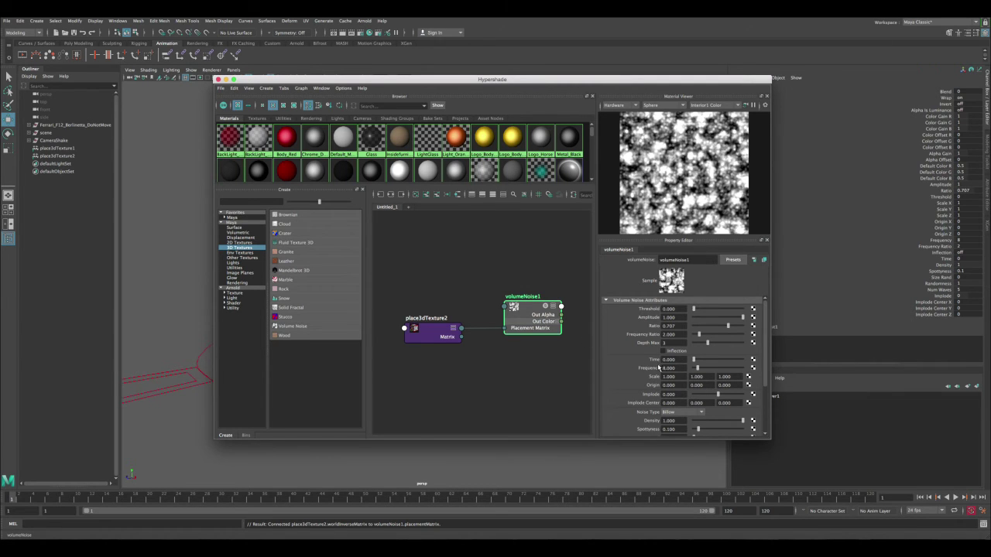
{"action": "left_click", "coordinate": [14, 501]}
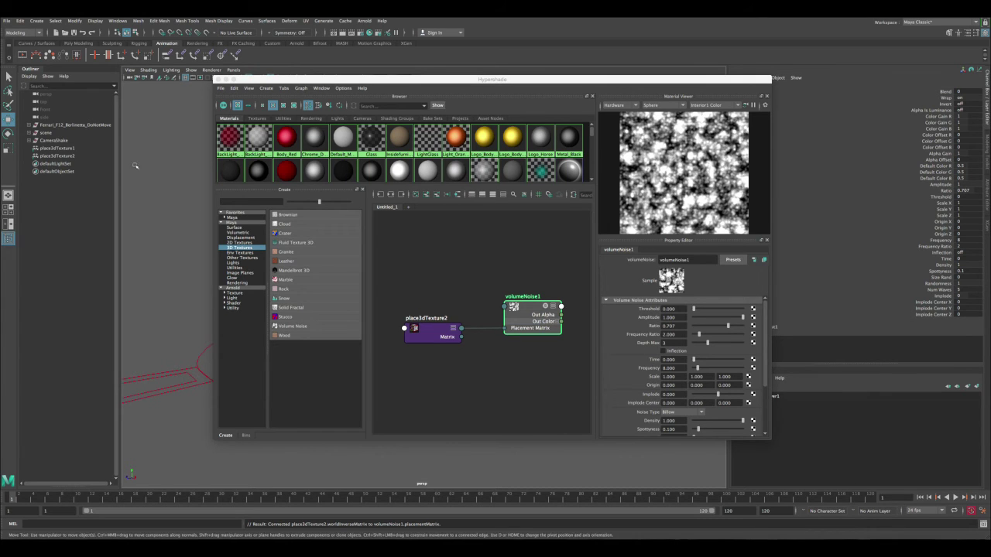
Show non-DAG nodes in the Outliner and select the time1 node
{"action": "left_click", "coordinate": [28, 77]}
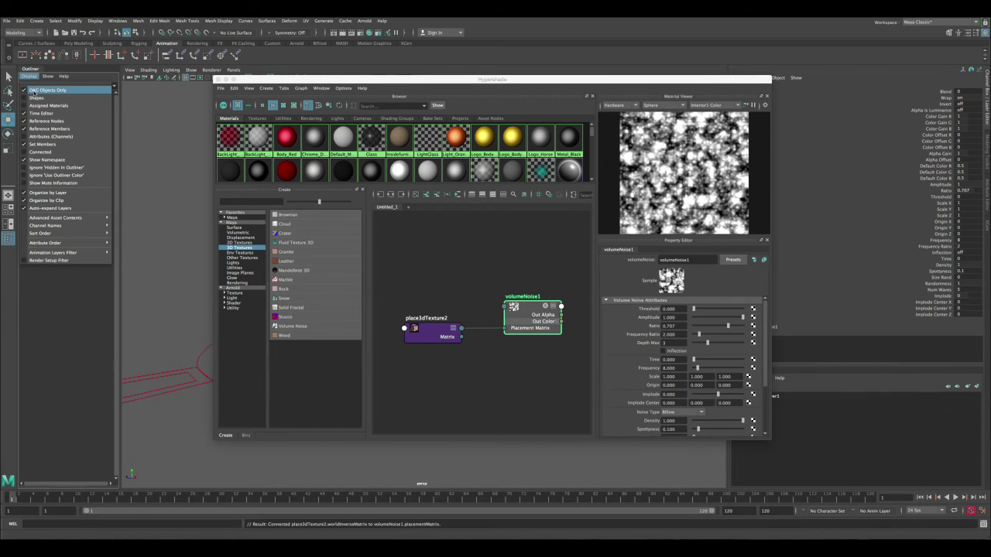
{"action": "left_click", "coordinate": [40, 90]}
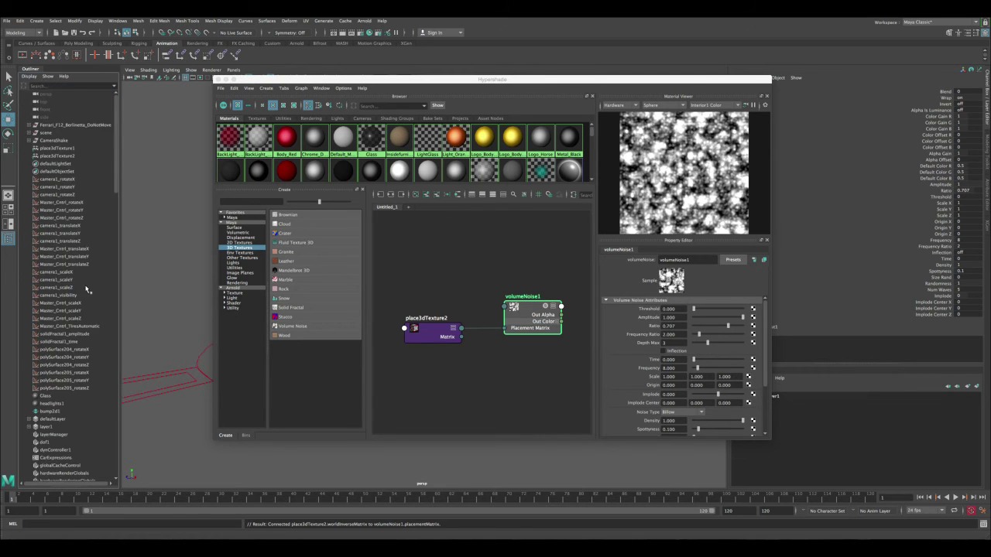
{"action": "scroll", "coordinate": [86, 290], "scroll_direction": "down", "scroll_amount": 15}
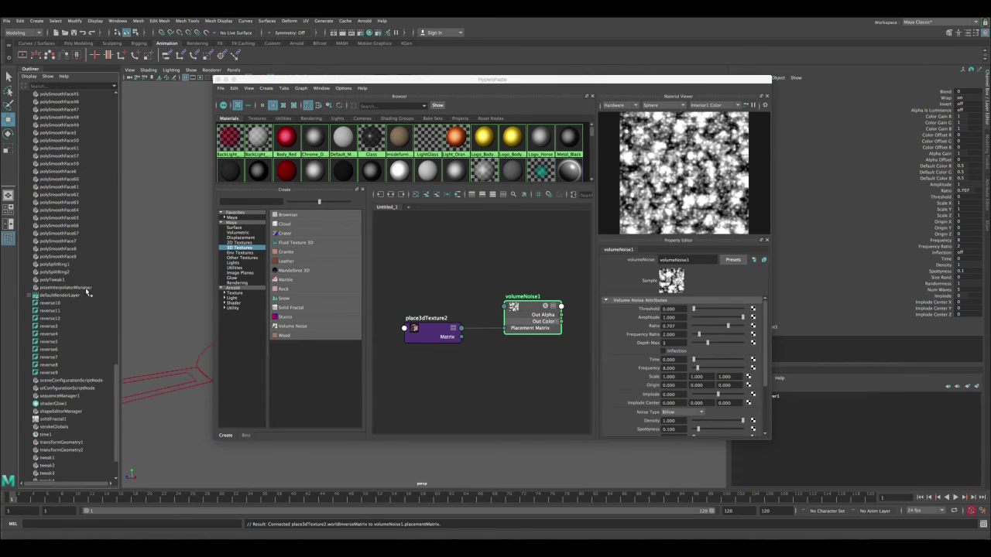
{"action": "scroll", "coordinate": [81, 301], "scroll_direction": "down", "scroll_amount": 3}
{"action": "left_click", "coordinate": [77, 381]}
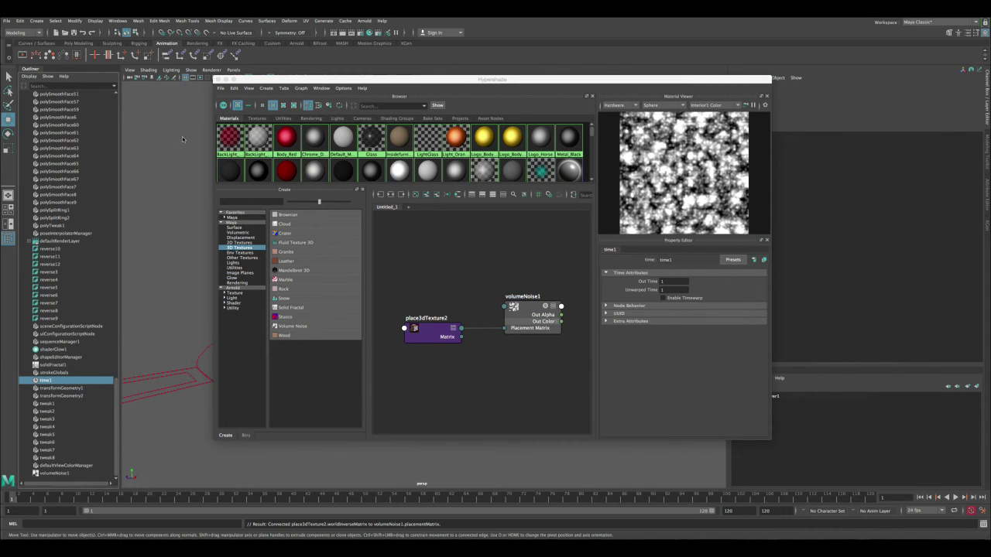
Open the Connection Editor with time1 as the output node and load volumeNoise1 as the input node
{"action": "left_click", "coordinate": [118, 21]}
{"action": "mouse_move", "coordinate": [134, 64]}
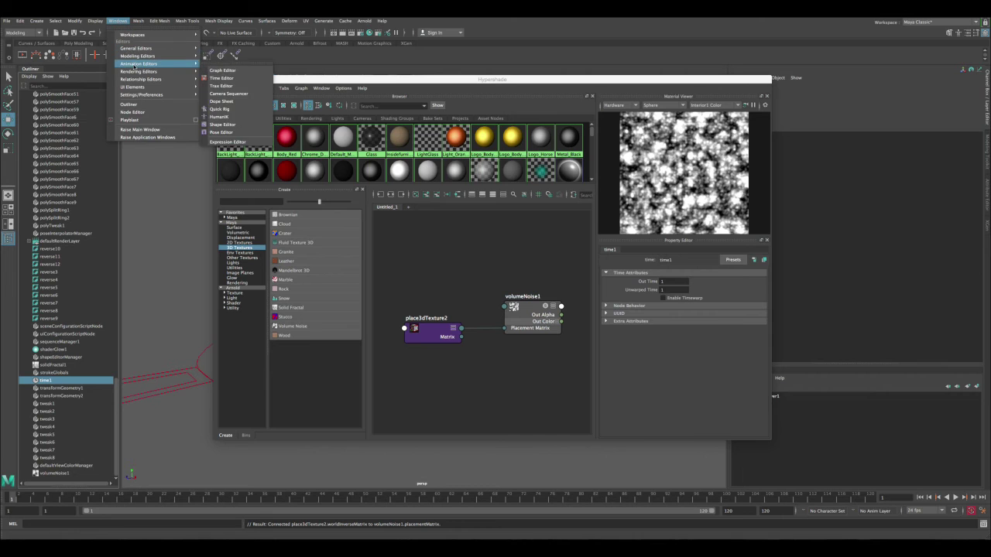
{"action": "mouse_move", "coordinate": [155, 48]}
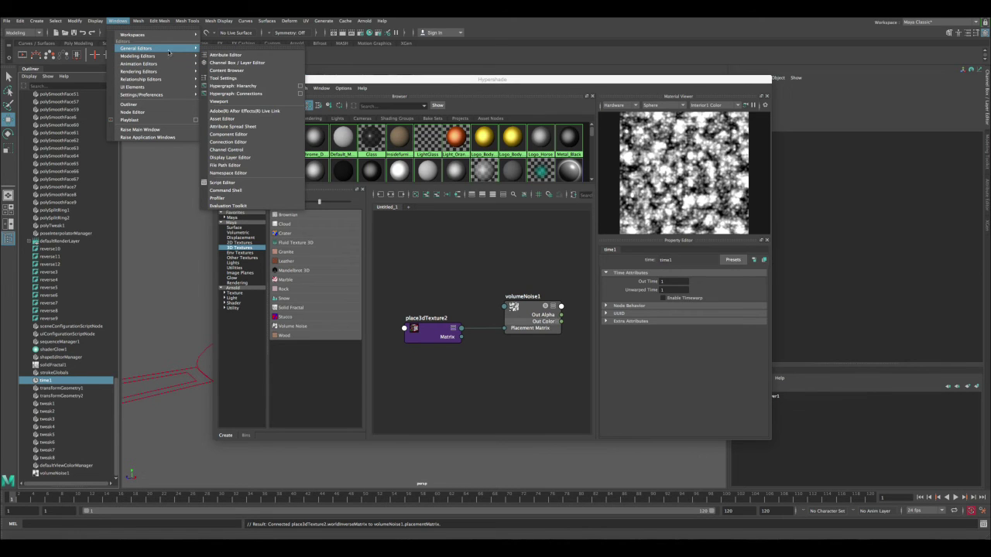
{"action": "left_click", "coordinate": [228, 142]}
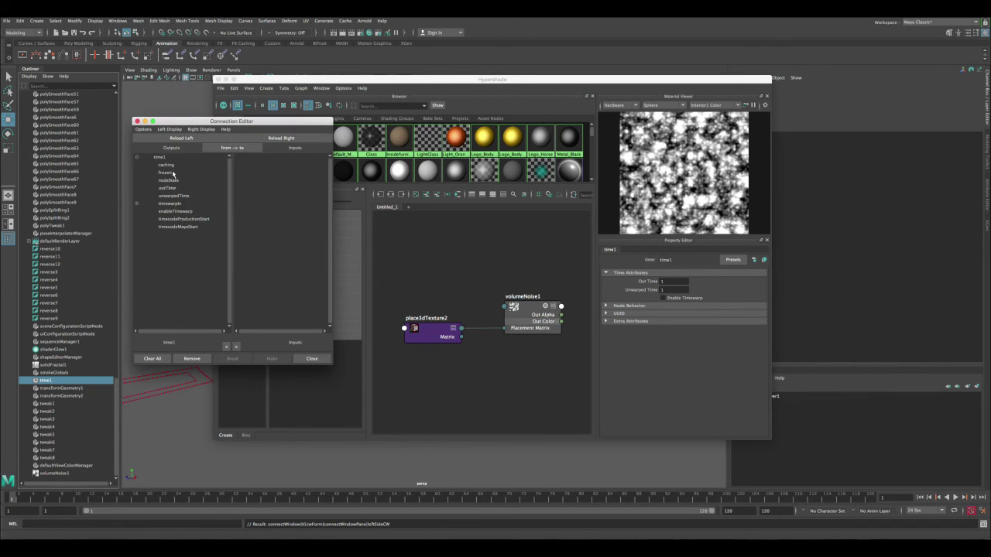
{"action": "left_click", "coordinate": [533, 321]}
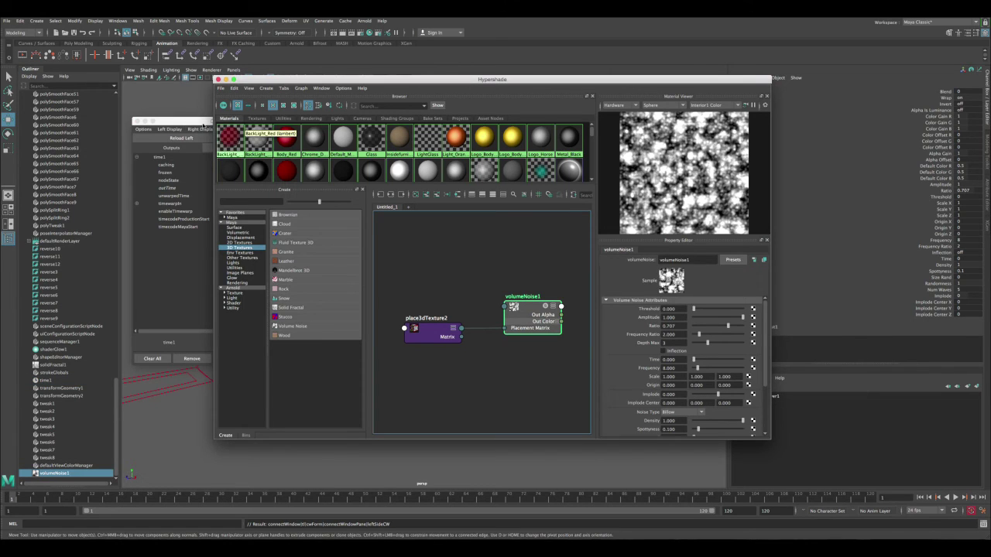
{"action": "left_click", "coordinate": [262, 140]}
{"action": "left_click", "coordinate": [263, 140]}
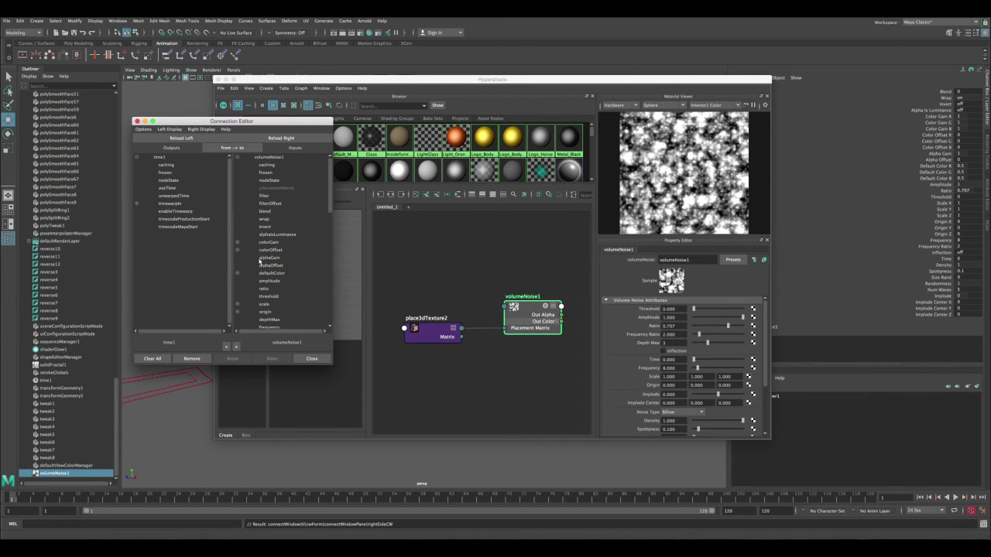
Connect time1's outTime to volumeNoise1's time attribute and close the Connection Editor
{"action": "left_click", "coordinate": [167, 187]}
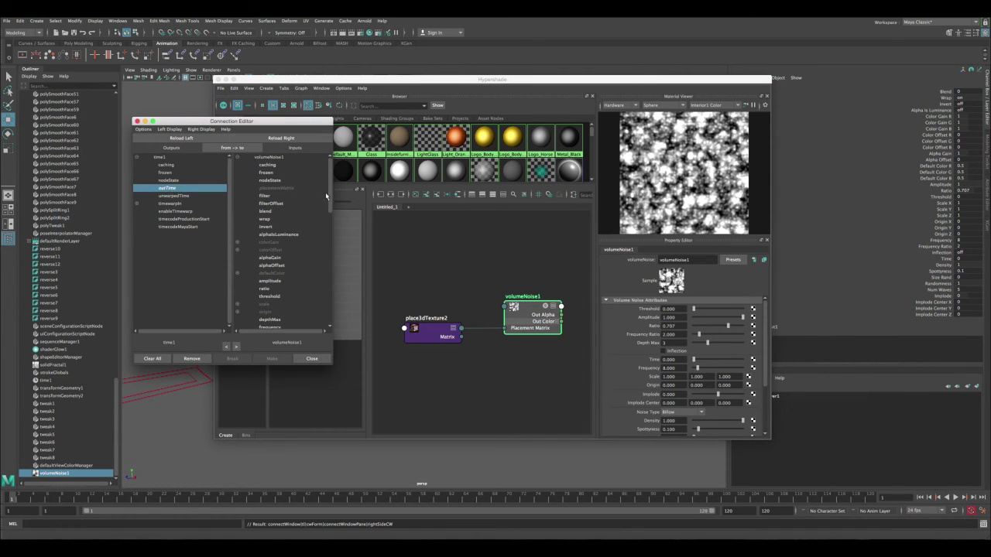
{"action": "left_click_drag", "start_coordinate": [330, 202], "coordinate": [320, 236]}
{"action": "left_click", "coordinate": [280, 282]}
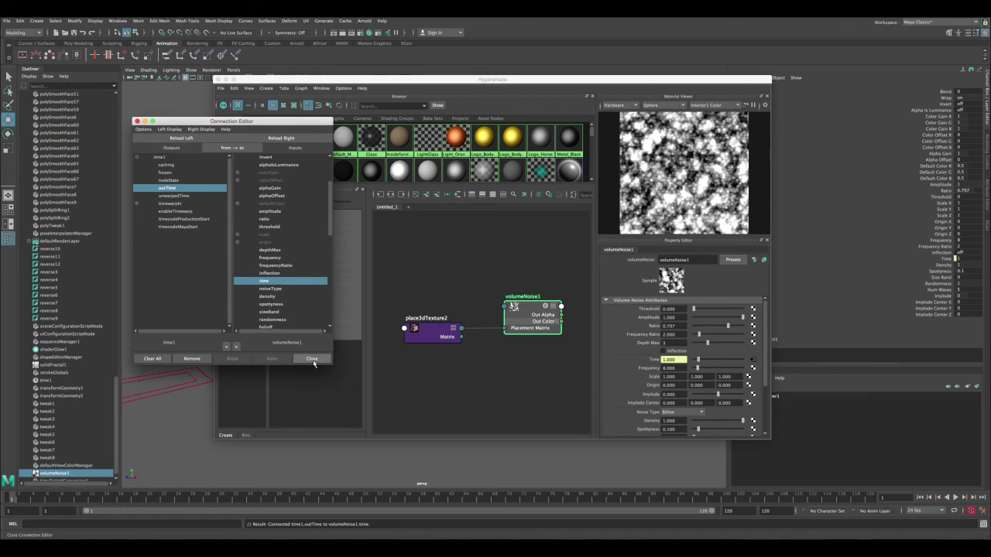
{"action": "left_click", "coordinate": [312, 358]}
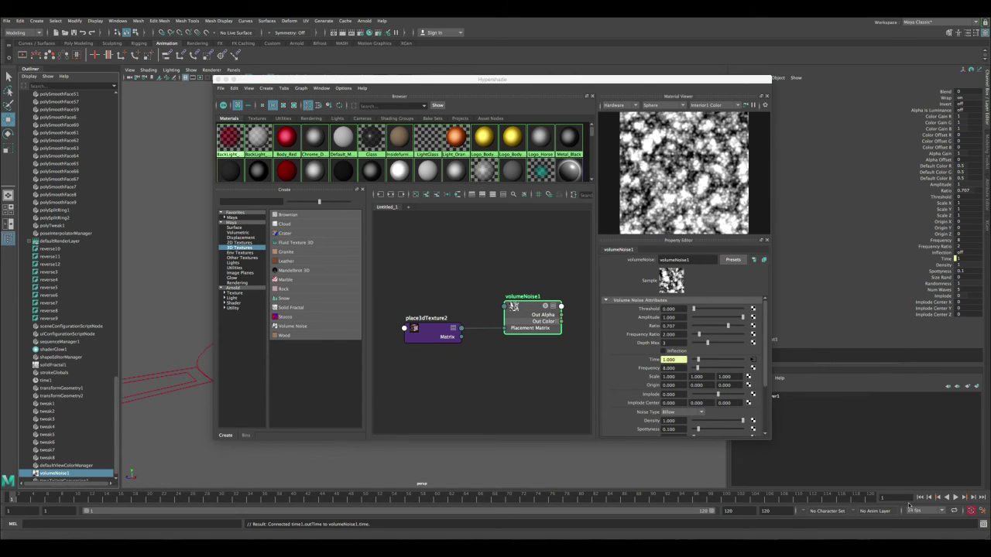
Play the timeline and scrub to frame 120 to check how the Volume Noise changes over time
{"action": "left_click", "coordinate": [956, 498]}
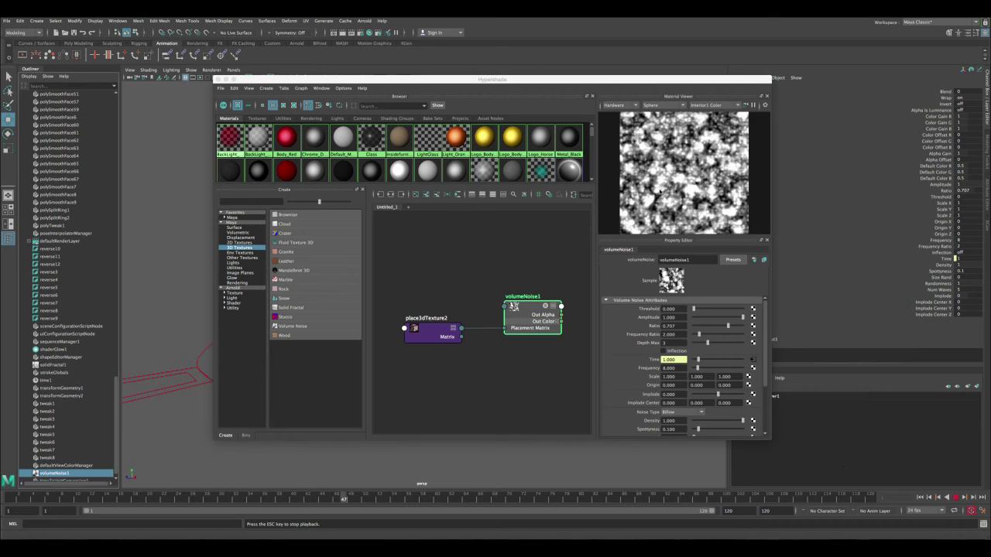
{"action": "key", "text": "Escape"}
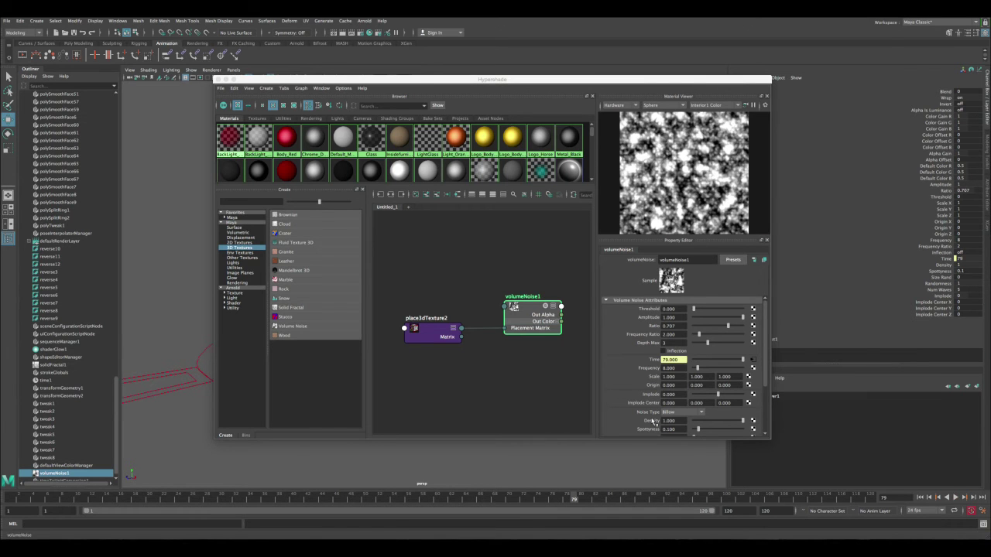
{"action": "left_click_drag", "start_coordinate": [581, 487], "coordinate": [870, 496]}
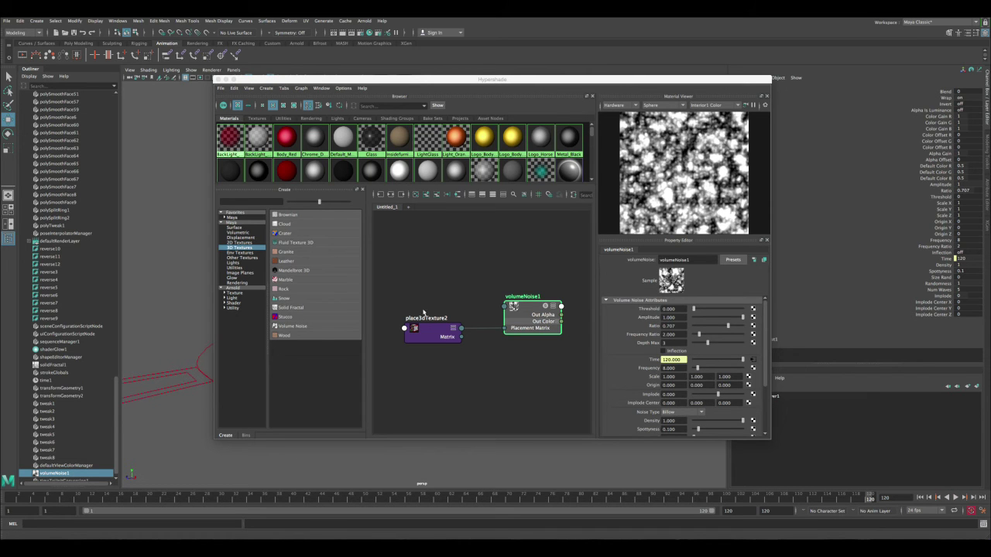
Uncover the car, select the Steering_Cntrl curve above it, test its X rotation, and undo the rotation
{"action": "left_click_drag", "start_coordinate": [266, 79], "coordinate": [467, 75]}
{"action": "left_click", "coordinate": [329, 215]}
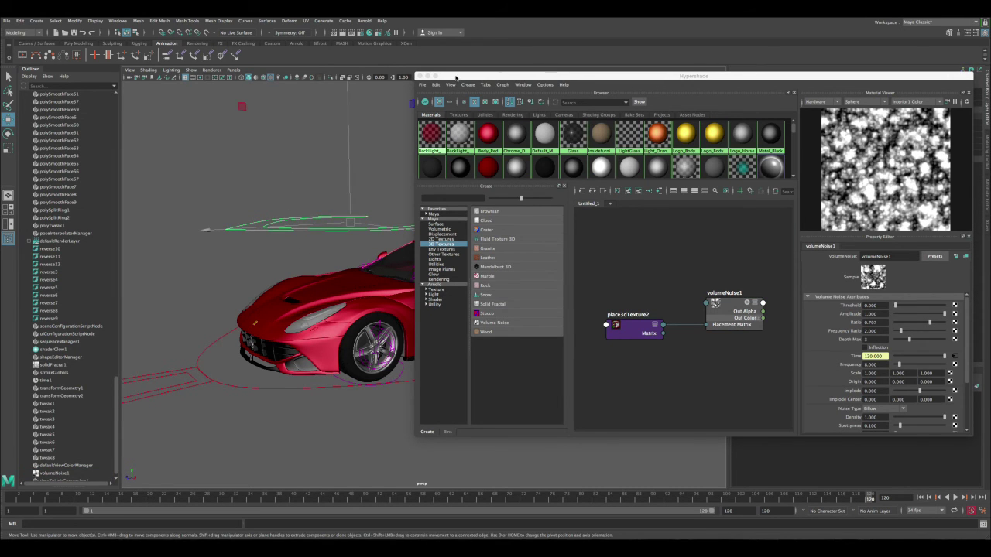
{"action": "left_click_drag", "start_coordinate": [456, 77], "coordinate": [540, 77]}
{"action": "key", "text": "e"}
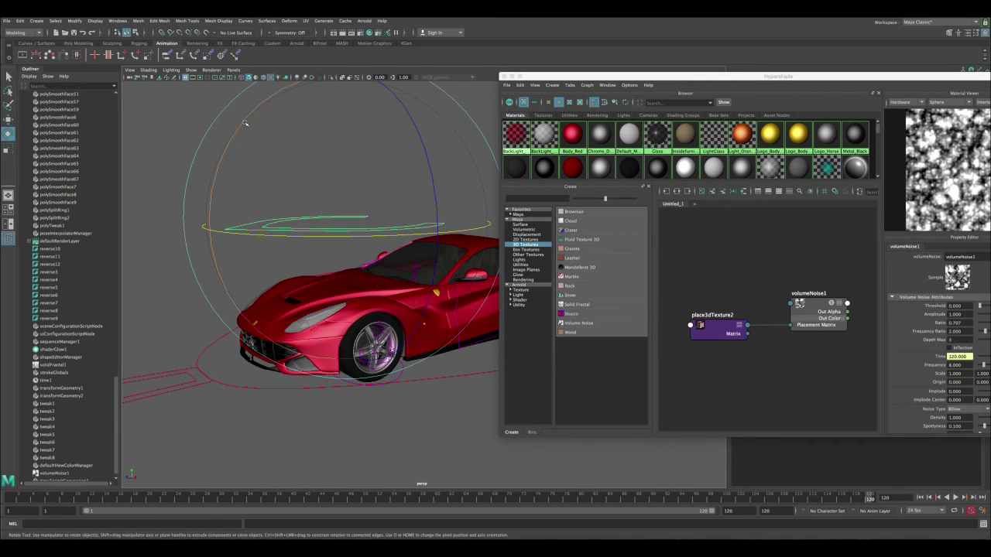
{"action": "left_click_drag", "start_coordinate": [244, 123], "coordinate": [318, 125]}
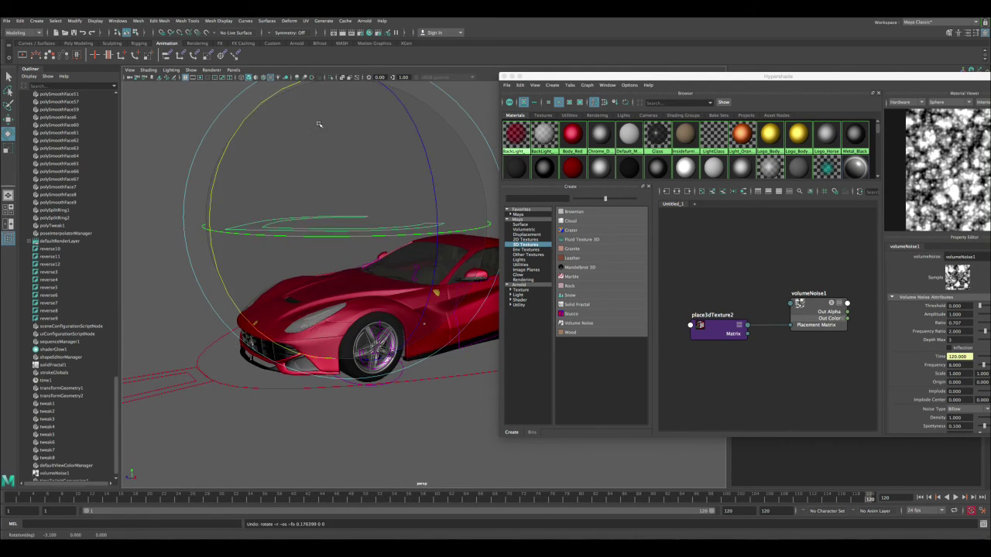
{"action": "key", "text": "q"}
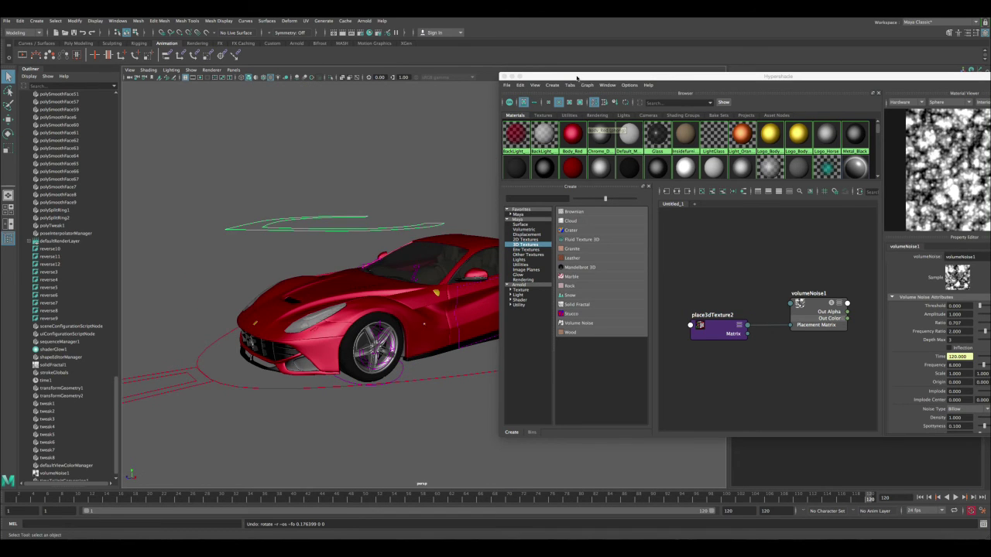
Open the Connection Editor and load volumeNoise1 as the output node and Steering_Cntrl as the input node
{"action": "left_click_drag", "start_coordinate": [571, 78], "coordinate": [432, 78]}
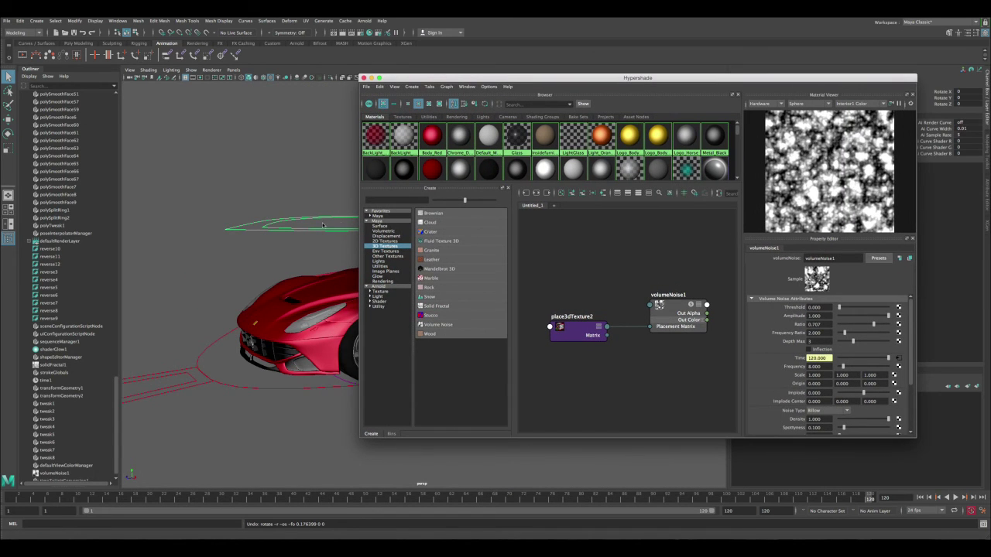
{"action": "left_click", "coordinate": [115, 21]}
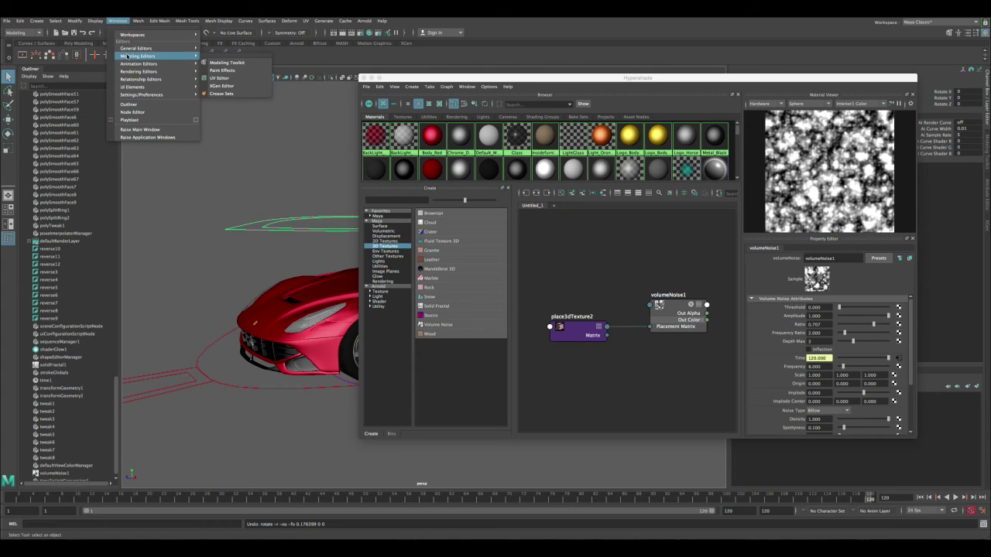
{"action": "mouse_move", "coordinate": [168, 48]}
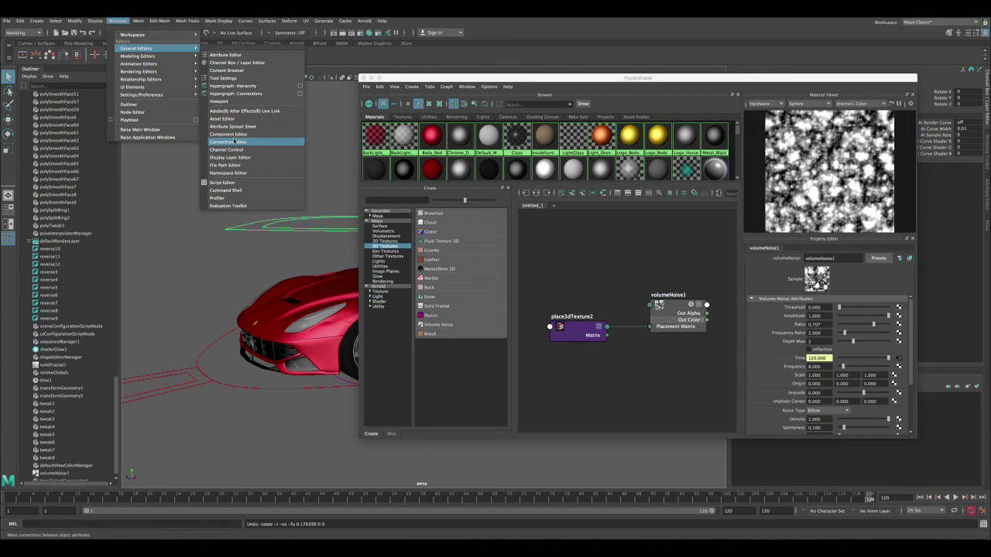
{"action": "left_click", "coordinate": [229, 141]}
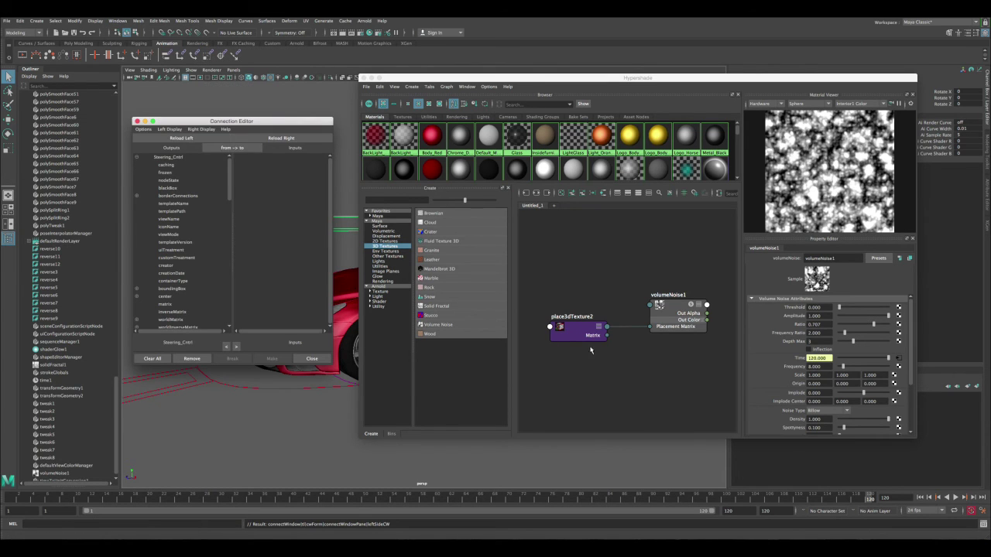
{"action": "left_click", "coordinate": [681, 306]}
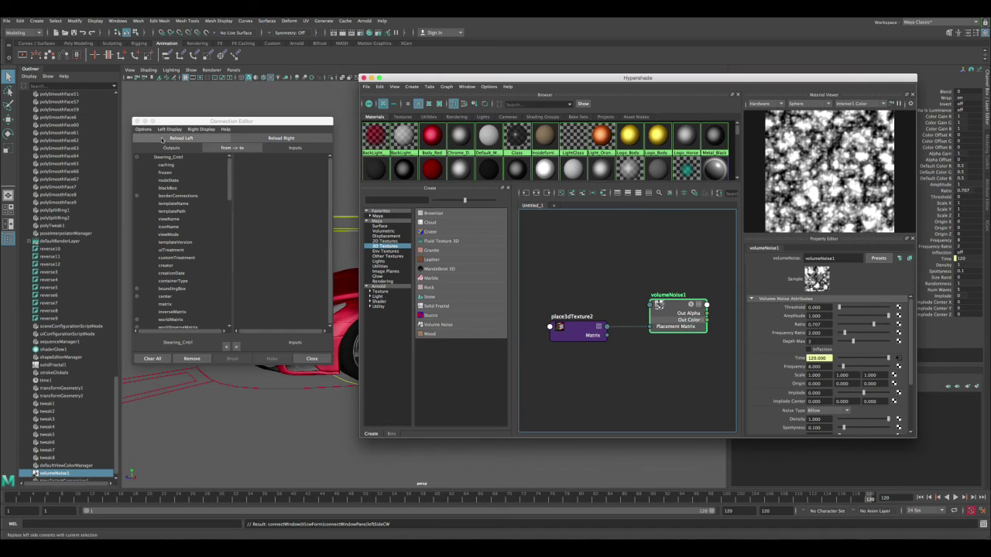
{"action": "left_click_drag", "start_coordinate": [224, 120], "coordinate": [158, 110]}
{"action": "left_click", "coordinate": [311, 243]}
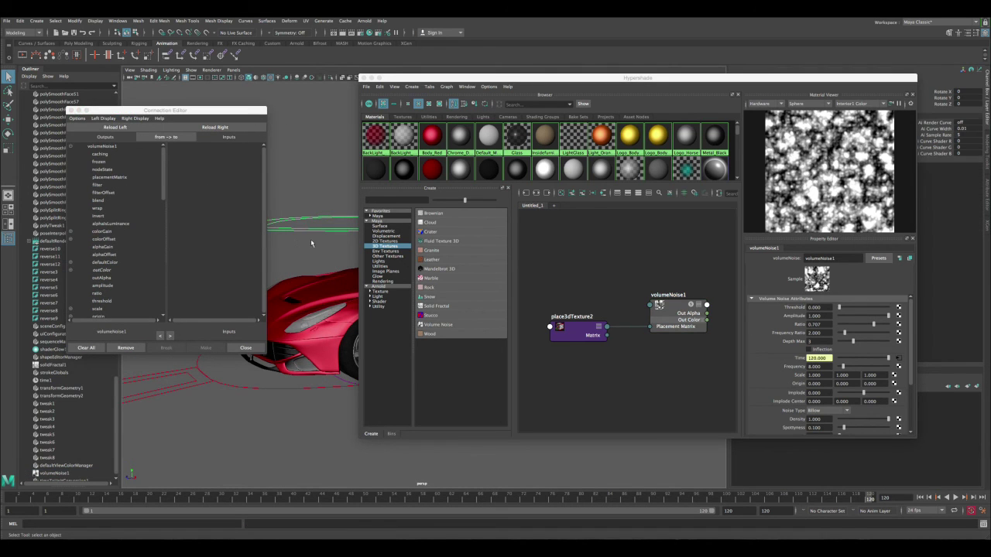
{"action": "left_click", "coordinate": [225, 130]}
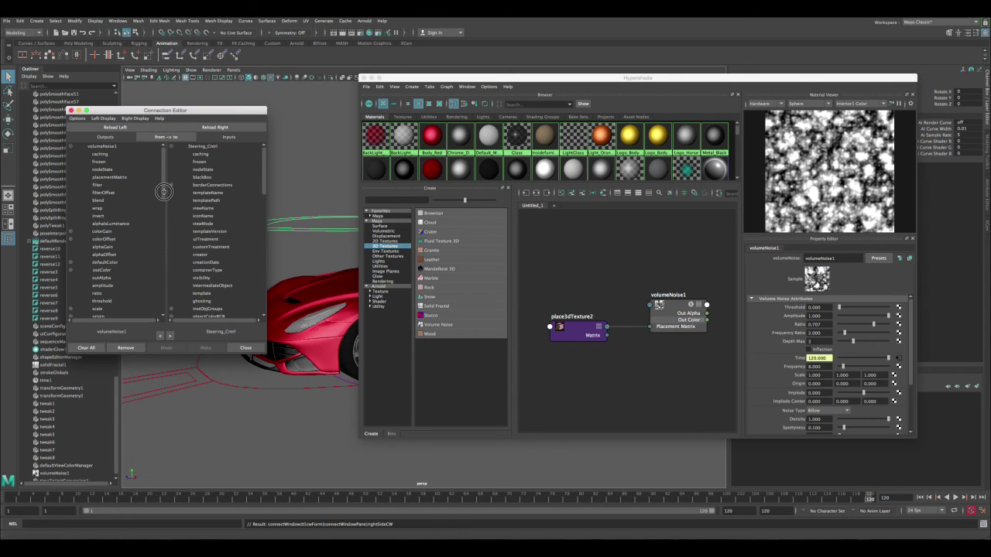
Connect volumeNoise1's outAlpha to Steering_Cntrl's rotateX, rotateY and rotateZ, and close the Connection Editor
{"action": "left_click", "coordinate": [108, 278]}
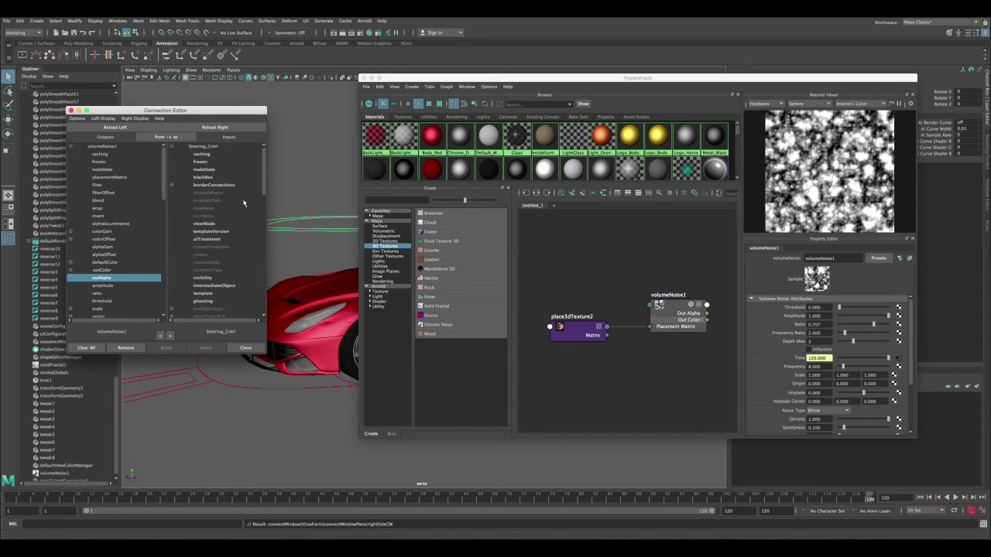
{"action": "left_click_drag", "start_coordinate": [262, 184], "coordinate": [259, 246]}
{"action": "left_click", "coordinate": [172, 270]}
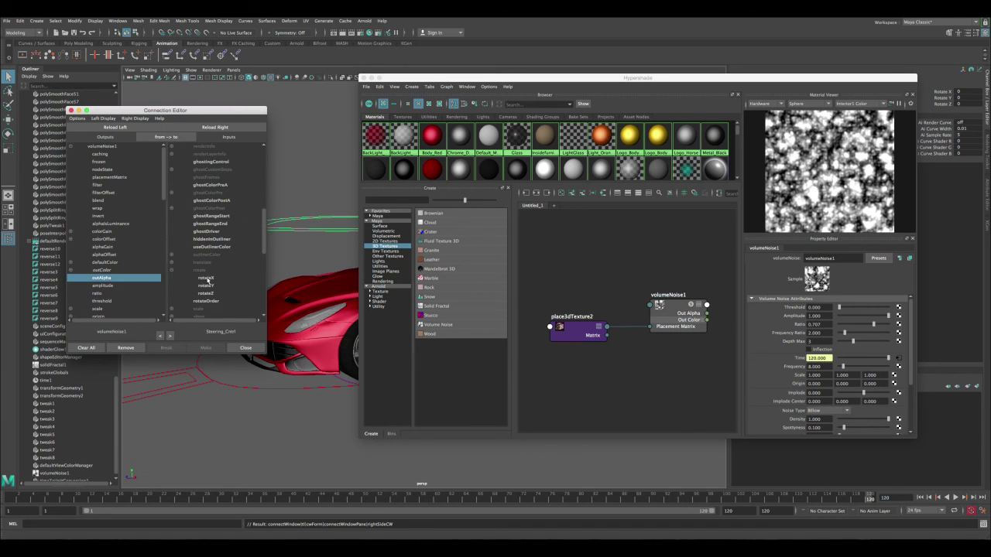
{"action": "left_click", "coordinate": [205, 278]}
{"action": "left_click", "coordinate": [208, 286]}
{"action": "left_click", "coordinate": [207, 294]}
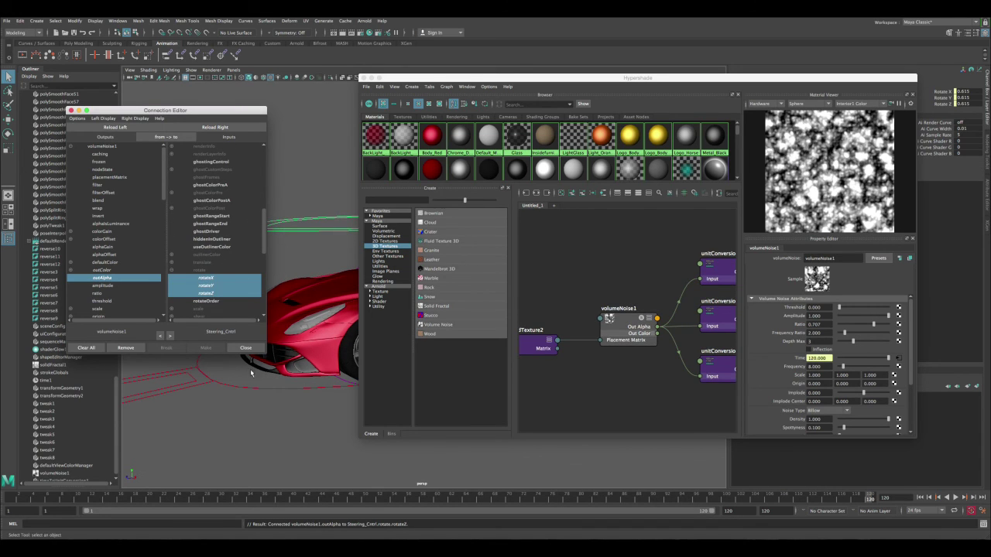
{"action": "left_click", "coordinate": [246, 348]}
Minimize the Hypershade to uncover the whole car in the perspective view
{"action": "left_click_drag", "start_coordinate": [378, 78], "coordinate": [80, 45]}
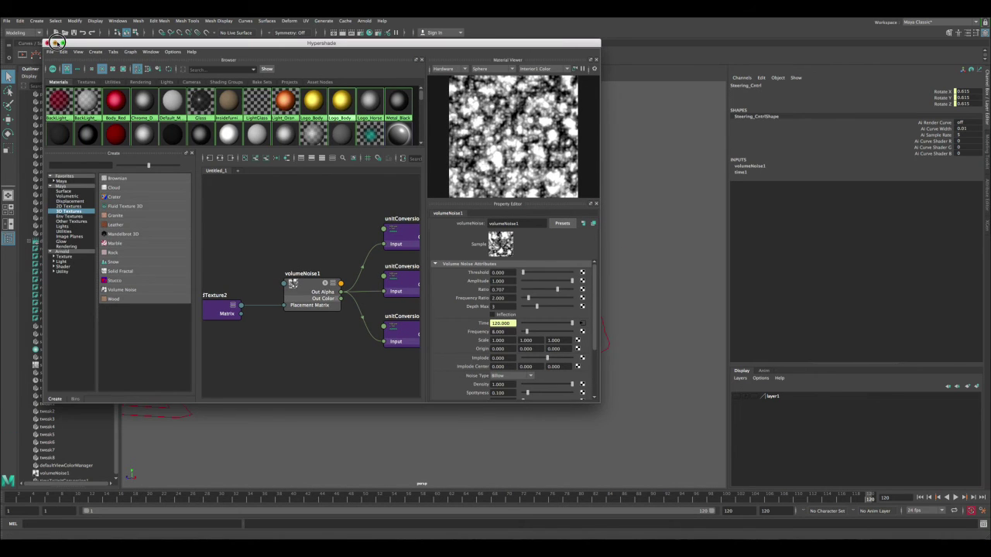
{"action": "left_click", "coordinate": [56, 43]}
{"action": "left_click_drag", "start_coordinate": [372, 209], "coordinate": [503, 217], "text": "alt"}
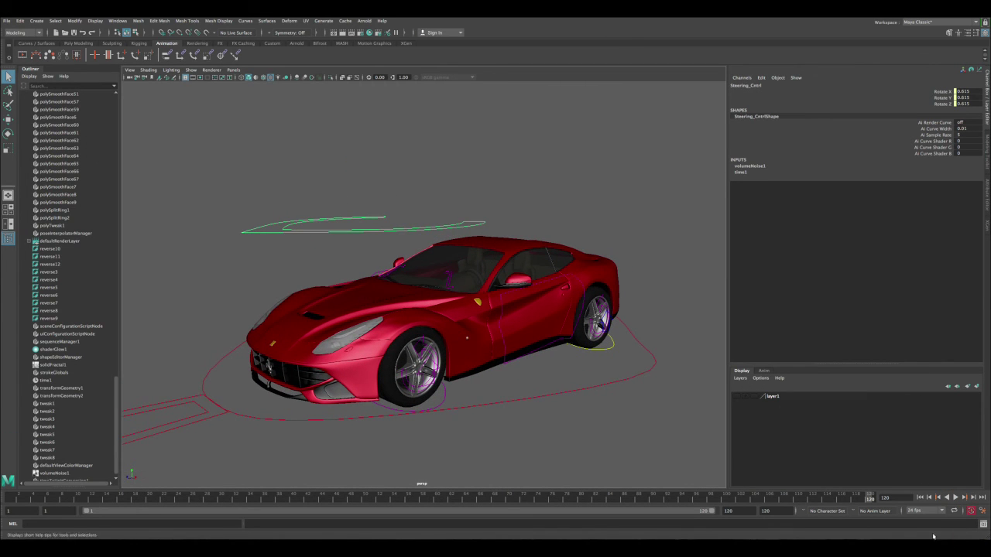
Play the animation from the first frame to review the car's noise-driven motion, and stop playback
{"action": "left_click", "coordinate": [920, 498]}
{"action": "left_click", "coordinate": [955, 498]}
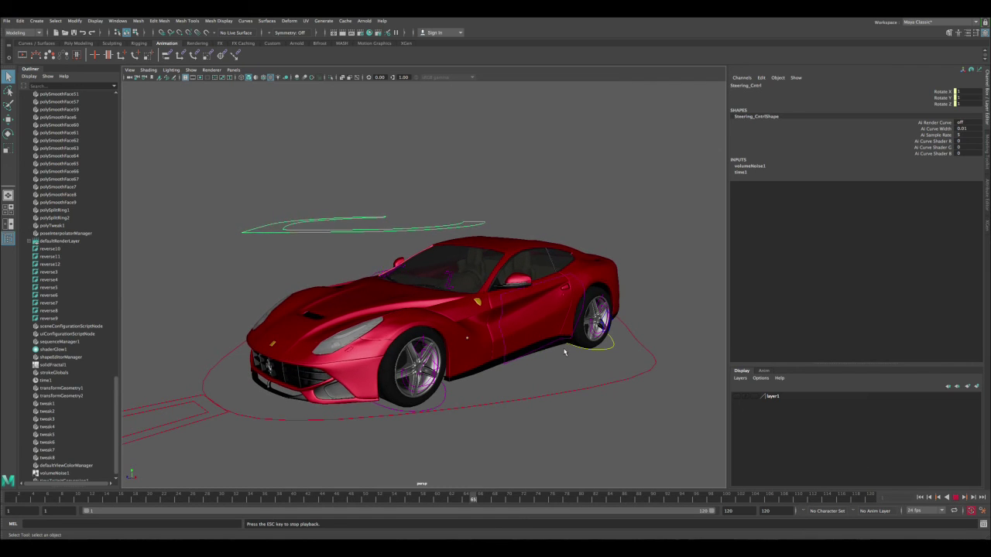
{"action": "key", "text": "Escape"}
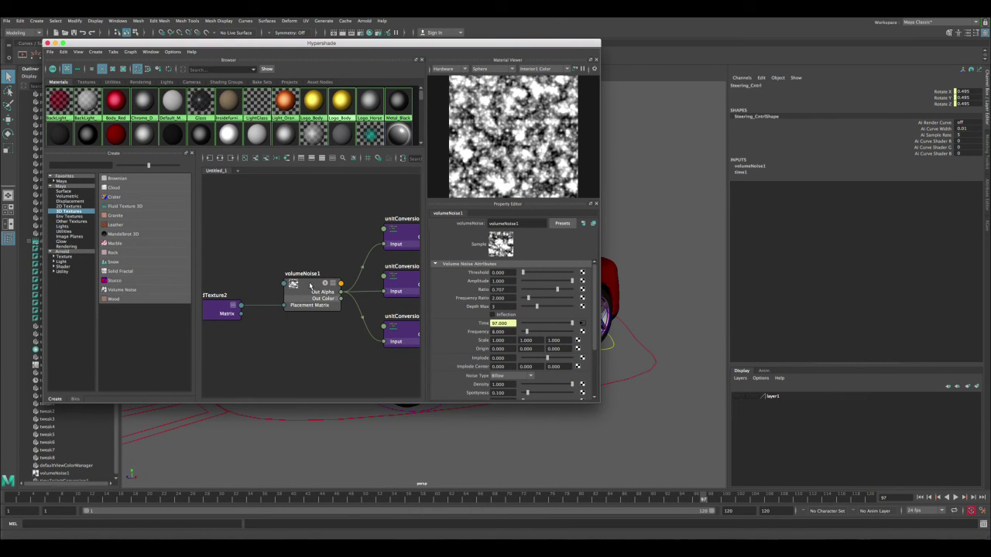
Reduce volumeNoise1's Amplitude to 0.448, set its Noise Type to Perlin Noise, and put the Hypershade away
{"action": "left_click", "coordinate": [309, 286]}
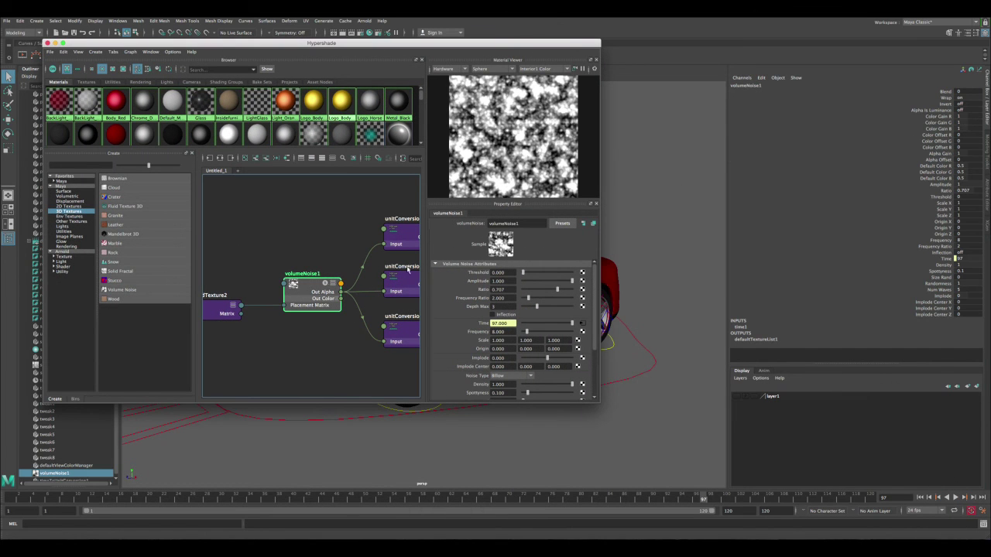
{"action": "left_click_drag", "start_coordinate": [563, 284], "coordinate": [545, 282]}
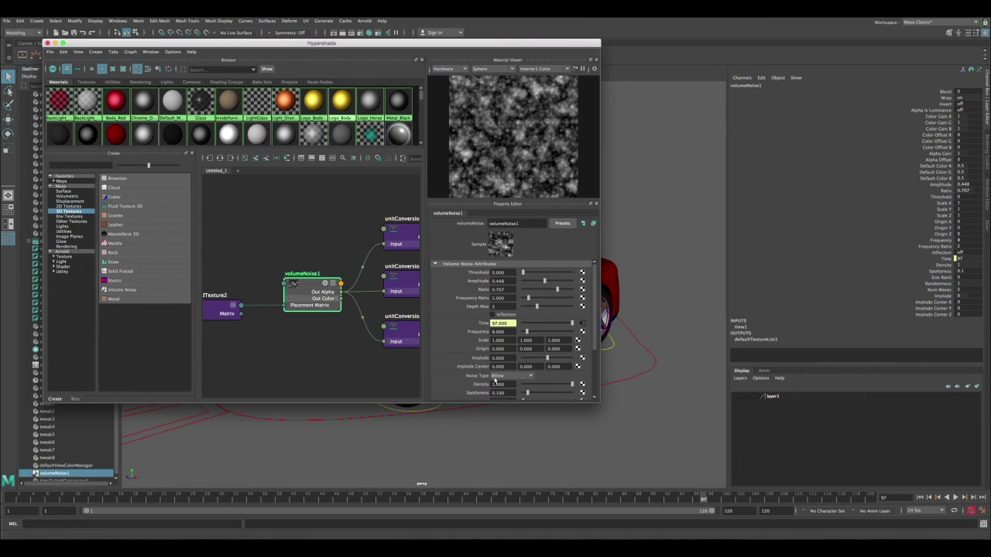
{"action": "left_click", "coordinate": [496, 377]}
{"action": "left_click", "coordinate": [507, 389]}
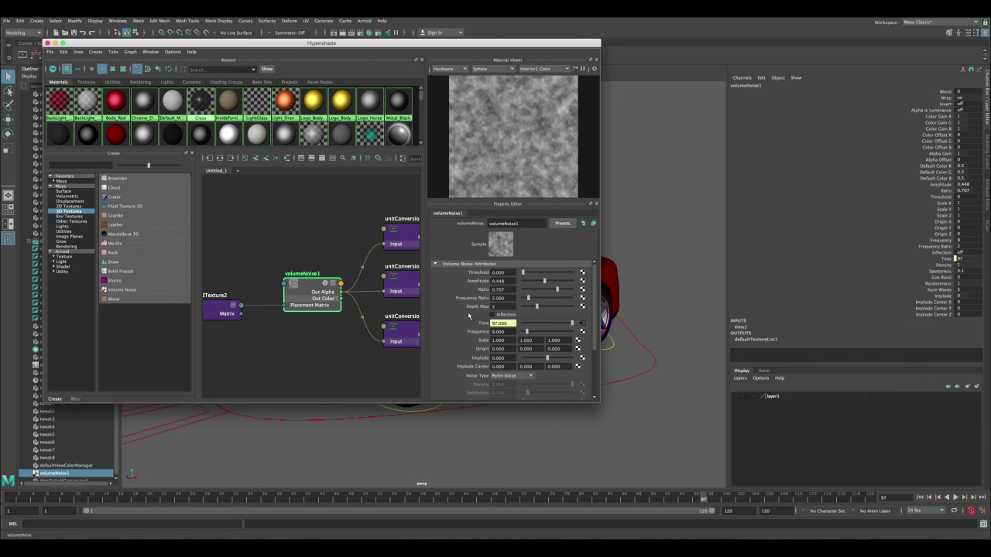
{"action": "left_click", "coordinate": [48, 43]}
Clear the selection, replay the animation from the first frame while viewing the car from its other front side, and stop playback
{"action": "left_click", "coordinate": [683, 380]}
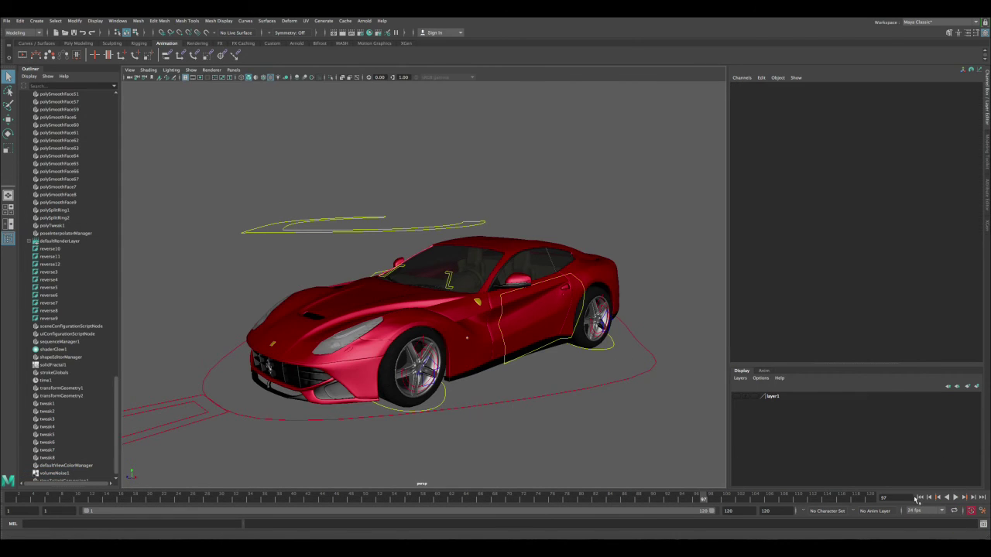
{"action": "left_click", "coordinate": [920, 497]}
{"action": "left_click", "coordinate": [955, 498]}
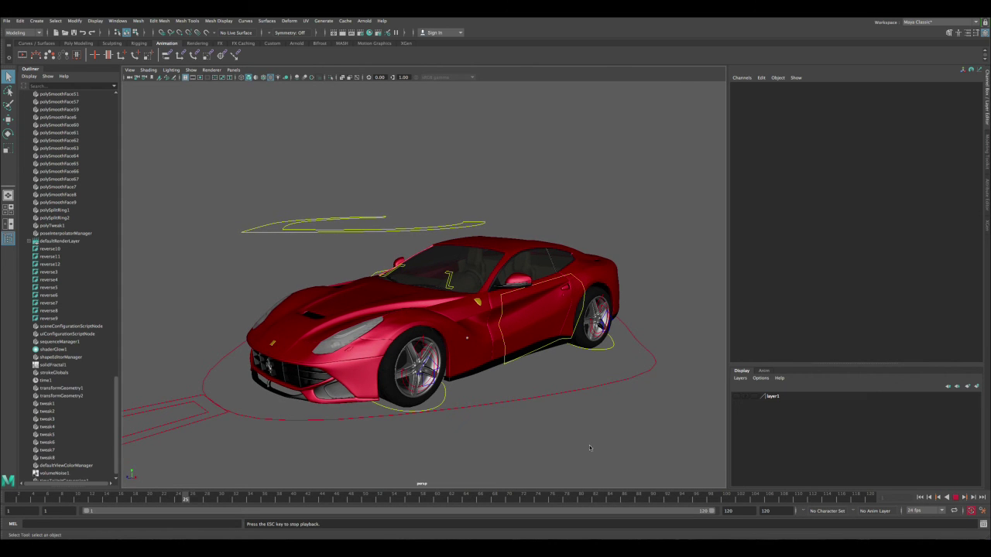
{"action": "left_click_drag", "start_coordinate": [356, 340], "coordinate": [466, 350], "text": "alt"}
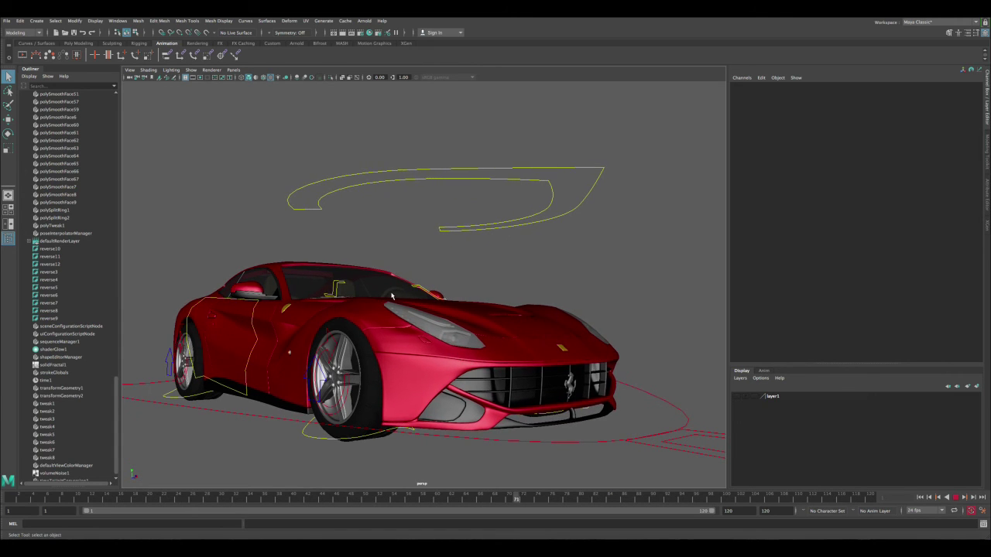
{"action": "key", "text": "Escape"}
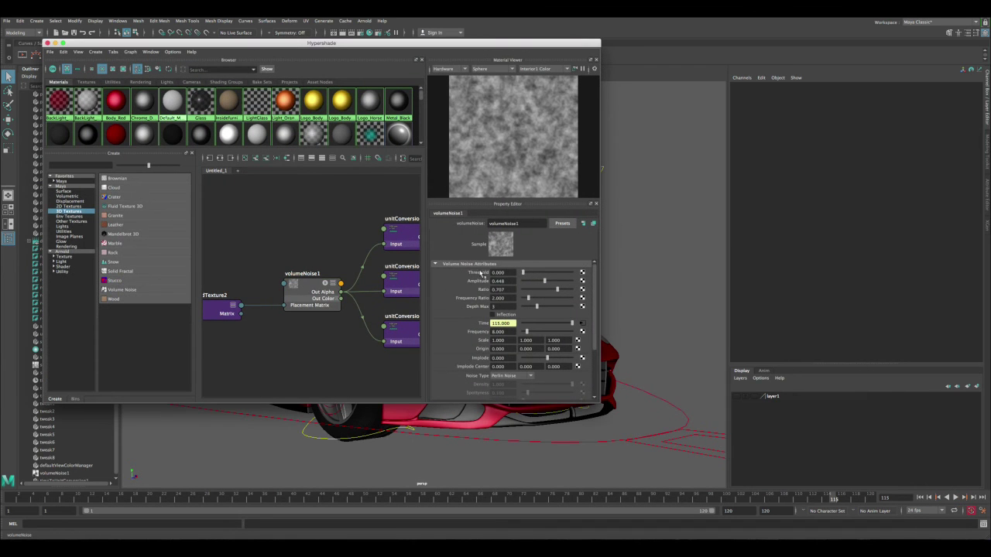
Lower volumeNoise1's Amplitude to 0.208, put the Hypershade away, and replay the animation from the first frame
{"action": "left_click_drag", "start_coordinate": [540, 284], "coordinate": [534, 282]}
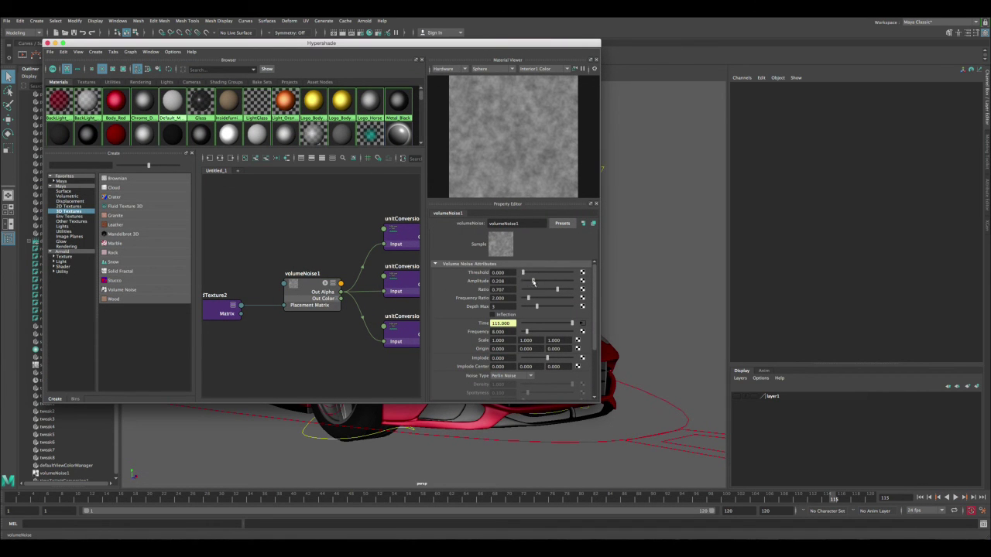
{"action": "left_click", "coordinate": [49, 44]}
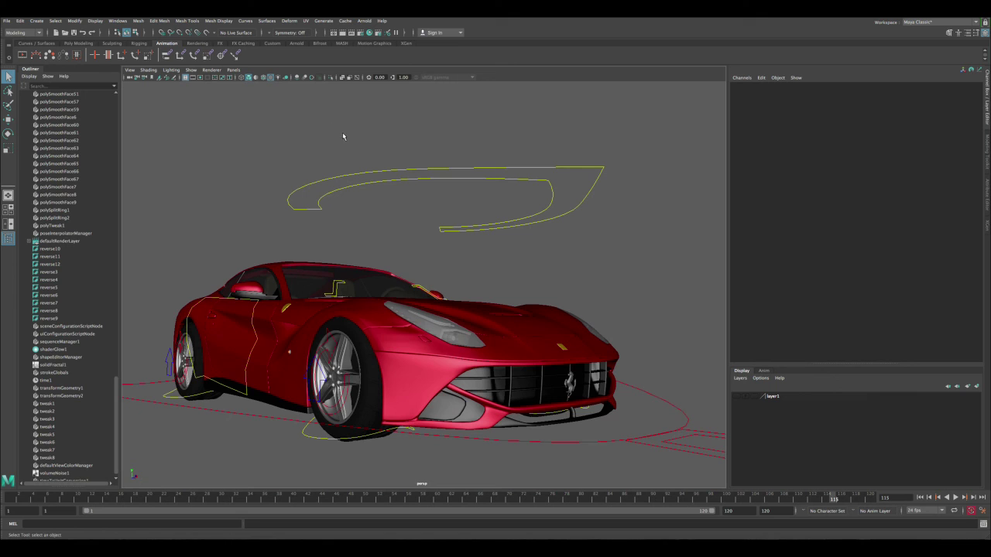
{"action": "left_click", "coordinate": [920, 497]}
{"action": "left_click", "coordinate": [955, 498]}
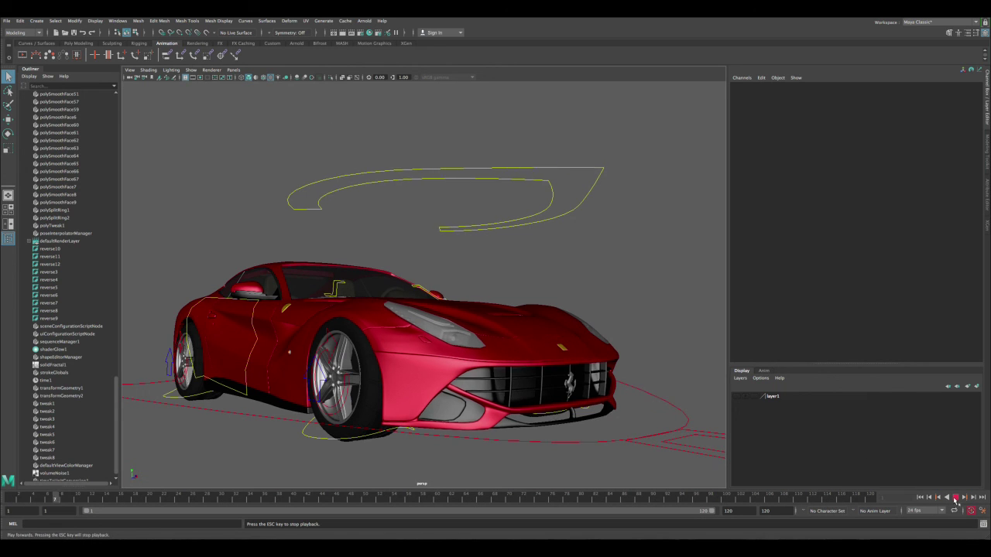